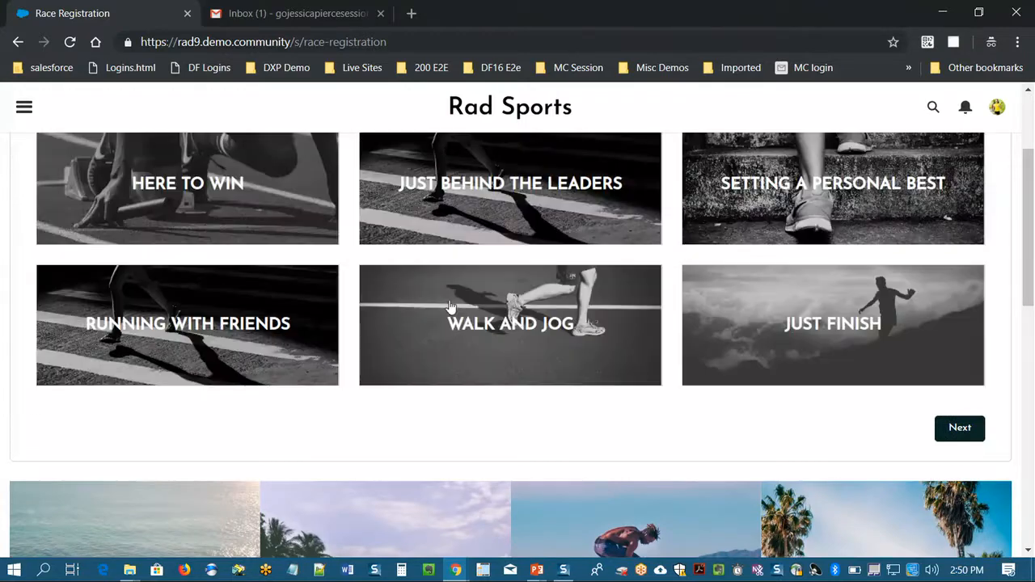
- Complete the race registration with the running style Setting a Personal Best
scroll(396, 220, "up", 1)
left_click(809, 253)
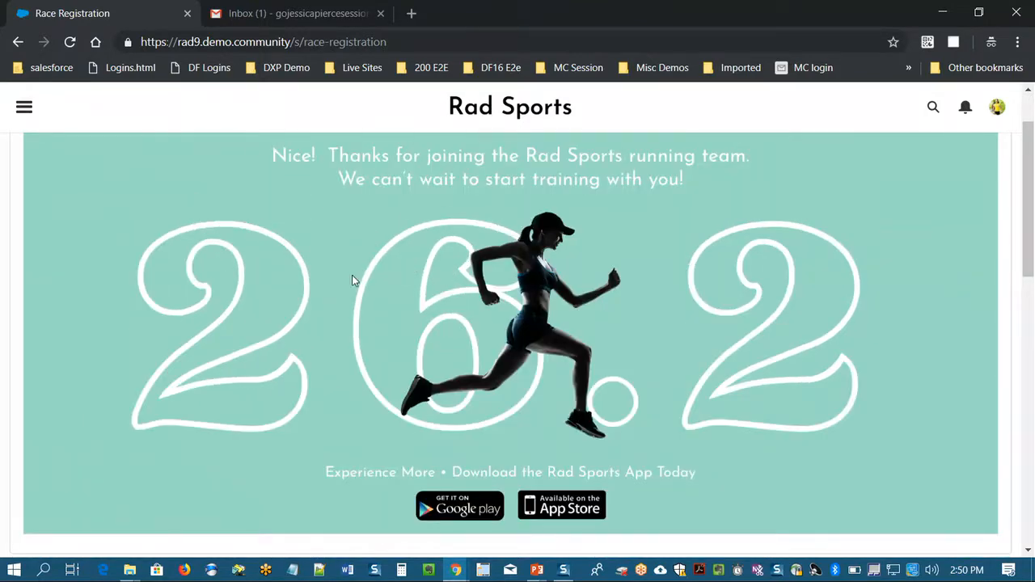
- Open the Anniversary Sale email in Gmail and follow it to the Crosby Fast Track Originals deal page
left_click(283, 25)
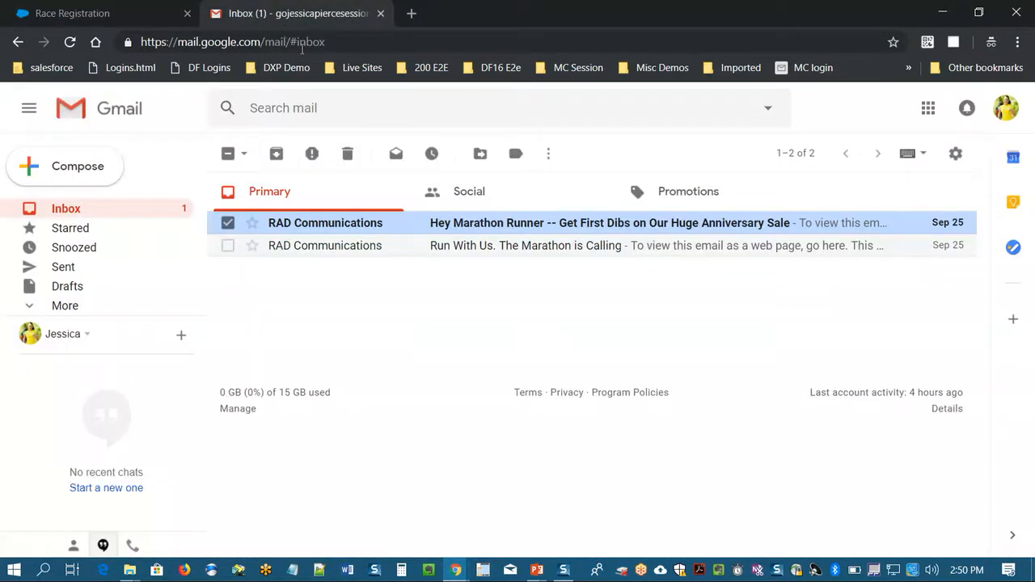
left_click(492, 224)
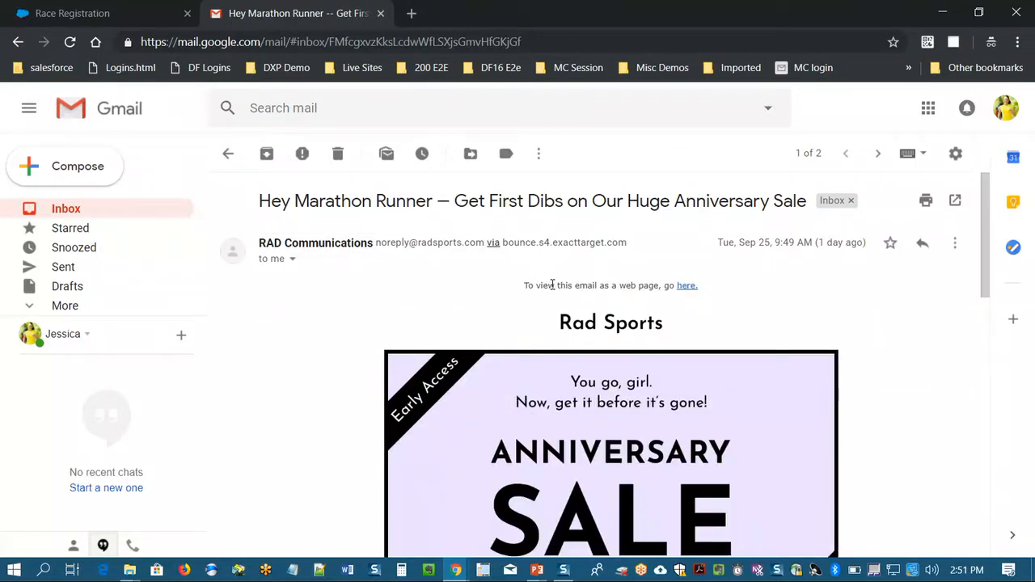
left_click(612, 421)
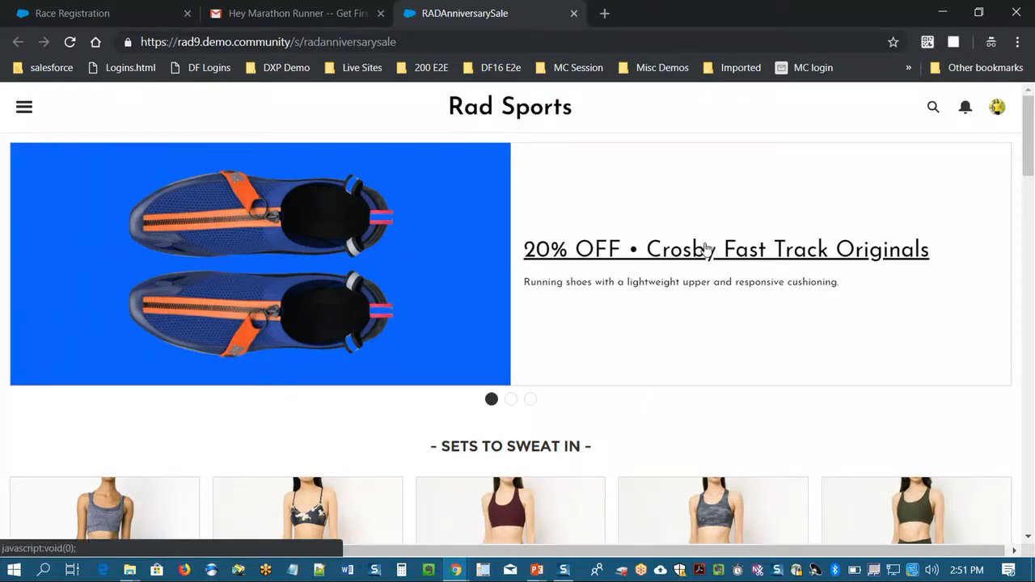
left_click(706, 249)
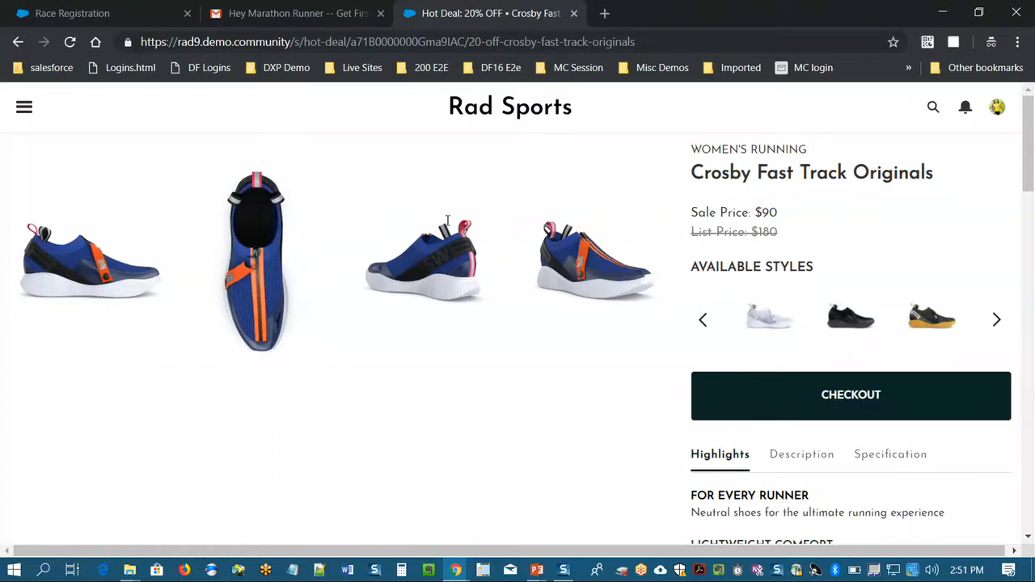
- Switch to the Salesforce Sales home page and filter the sales dashboard by REI in the Sales by Outlet chart
key("alt+Tab")
key("alt+Tab")
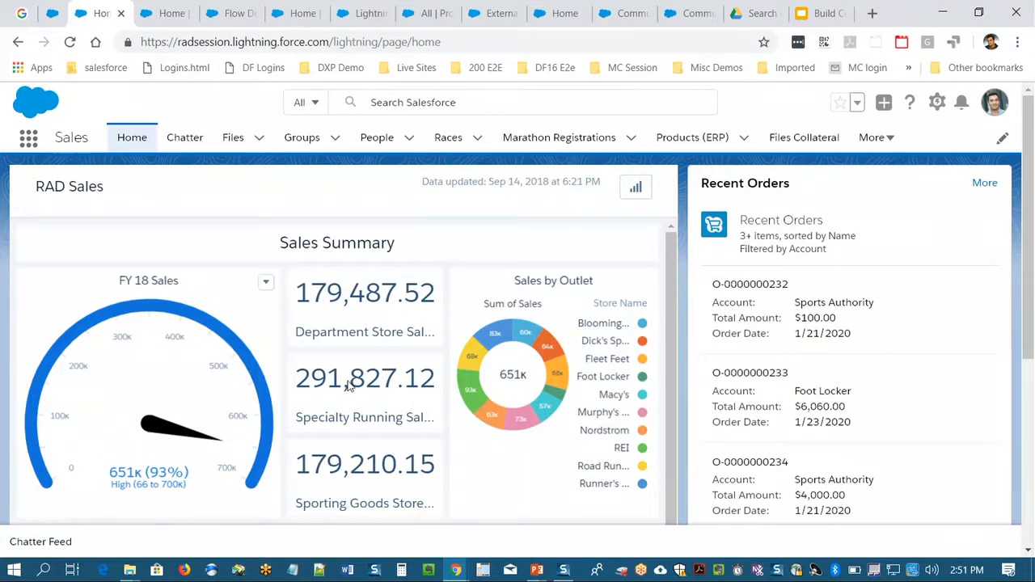
mouse_move(469, 398)
scroll(468, 398, "down", 3)
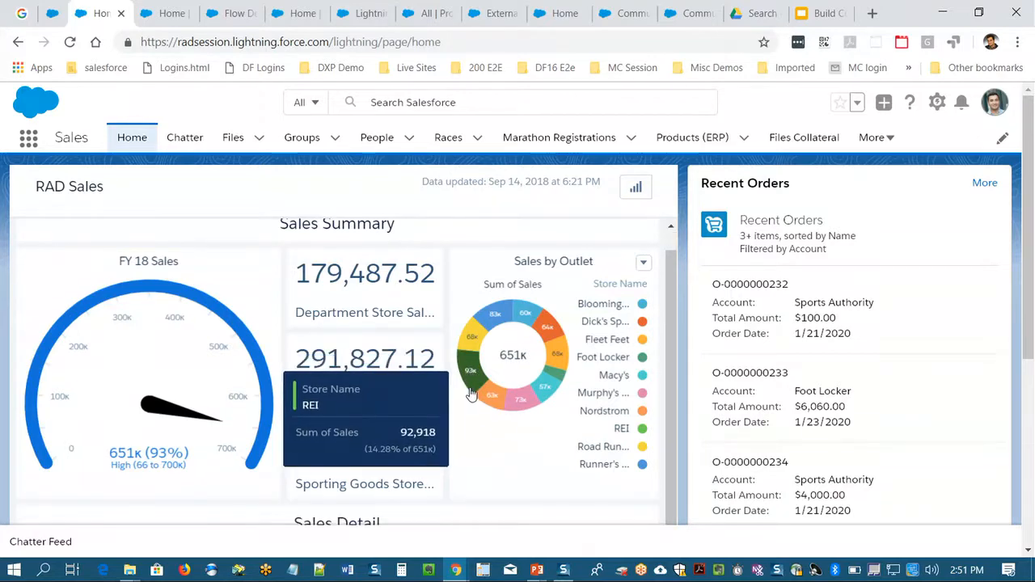
left_click(476, 211)
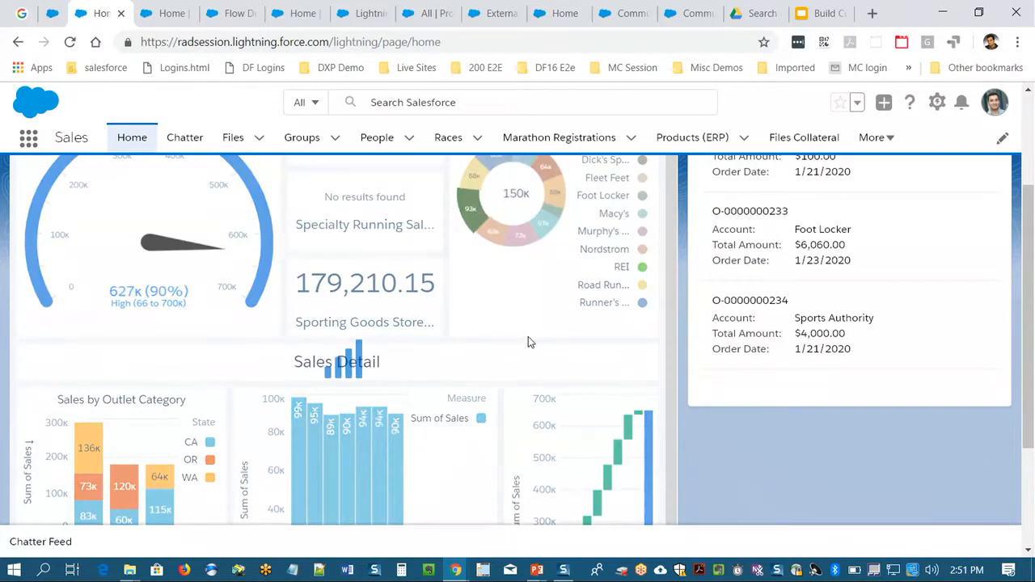
- Display the marathon registrations with the All Registrations list view
left_click(512, 144)
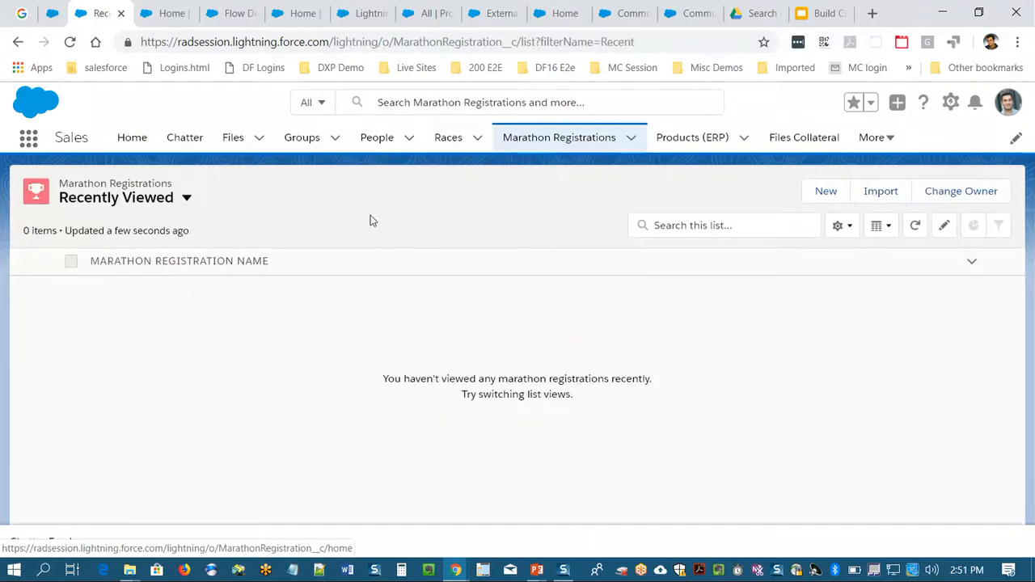
left_click(168, 198)
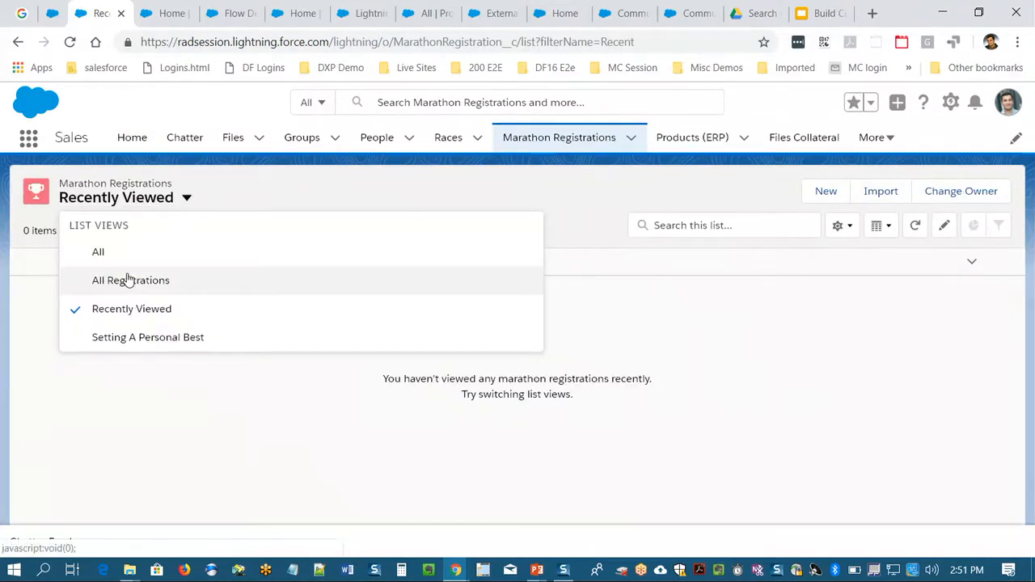
left_click(127, 280)
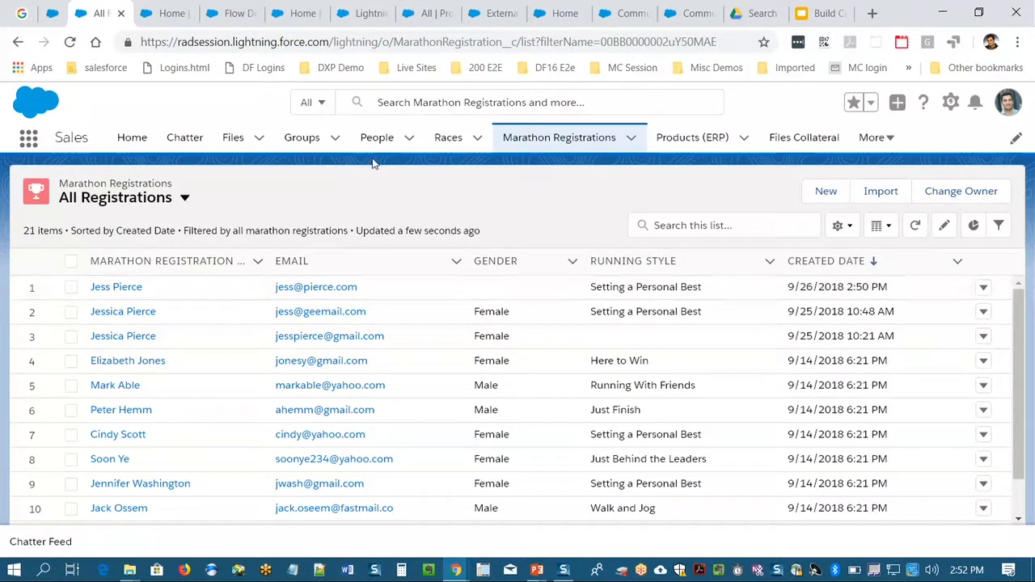
- Display the Races records with the All list view
left_click(449, 145)
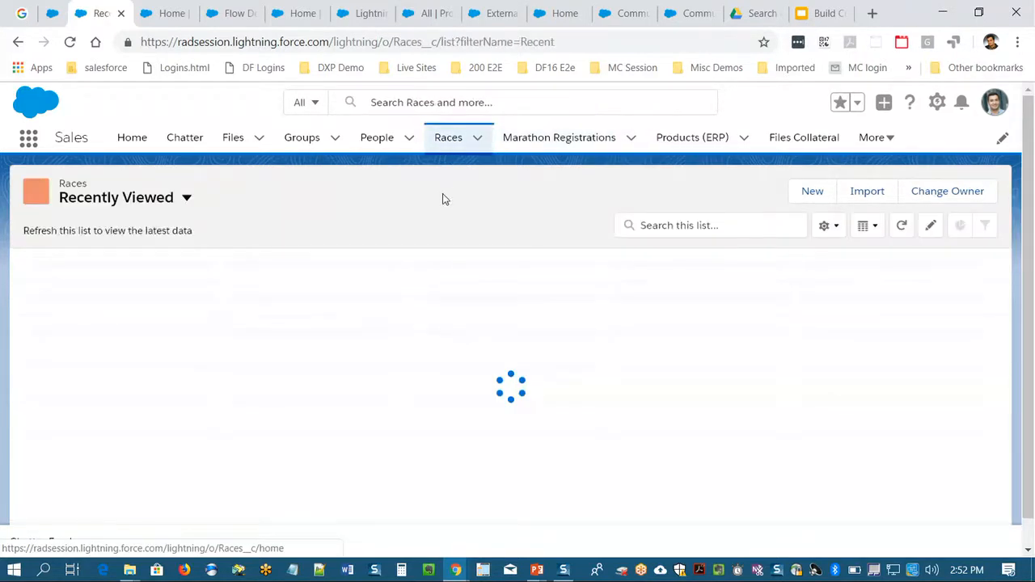
left_click(121, 200)
left_click(116, 260)
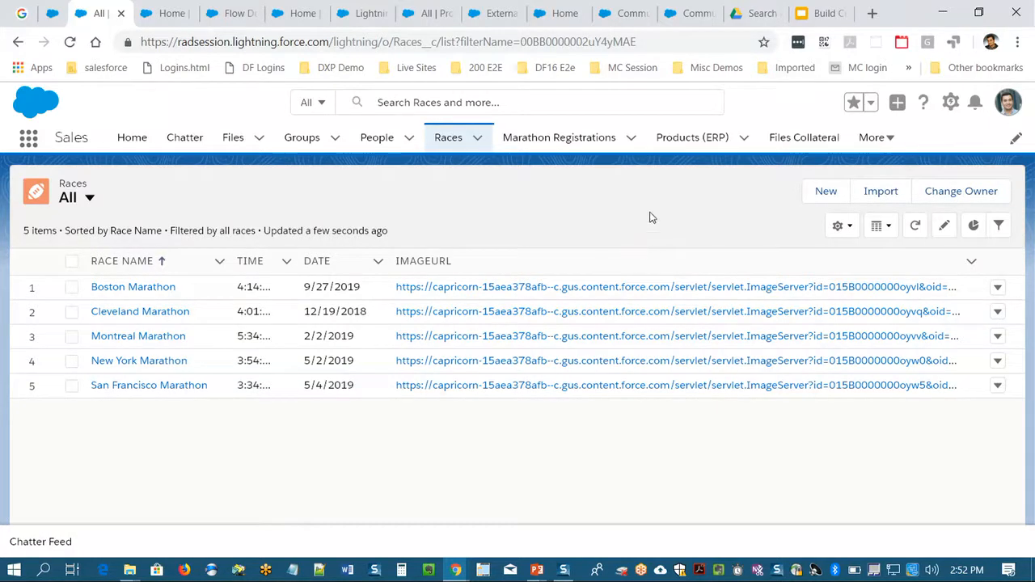
- Display the external Products (ERP) records with the All list view
left_click(684, 139)
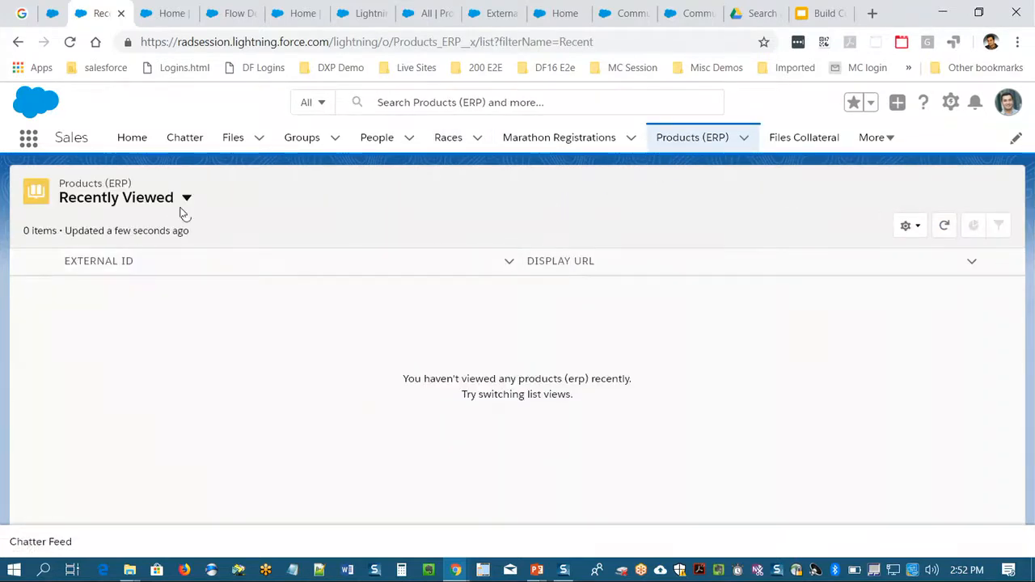
left_click(172, 206)
left_click(140, 254)
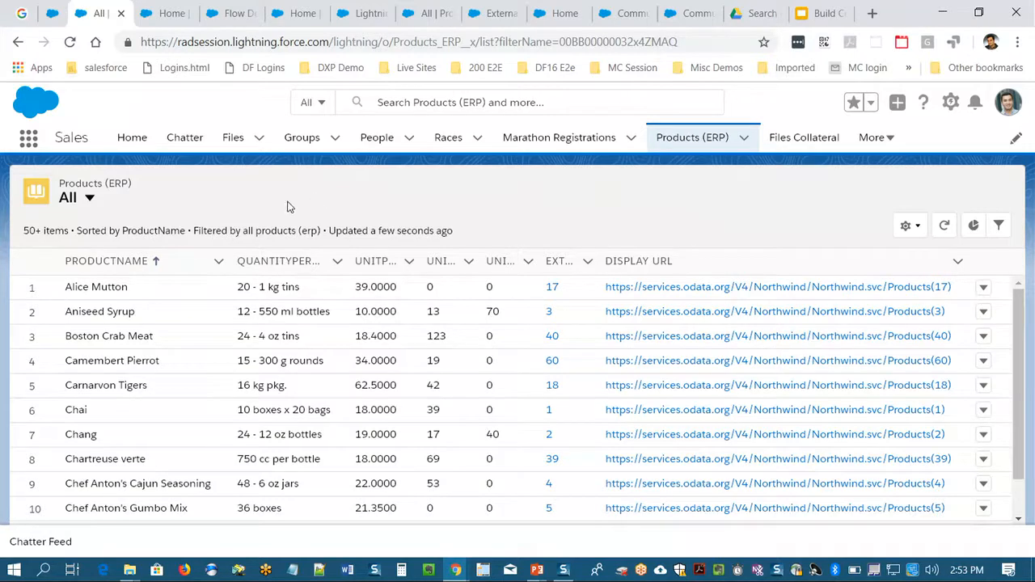
- In the Race Registration flow, open Screen1 and examine the field settings of its Lightning component
left_click(237, 10)
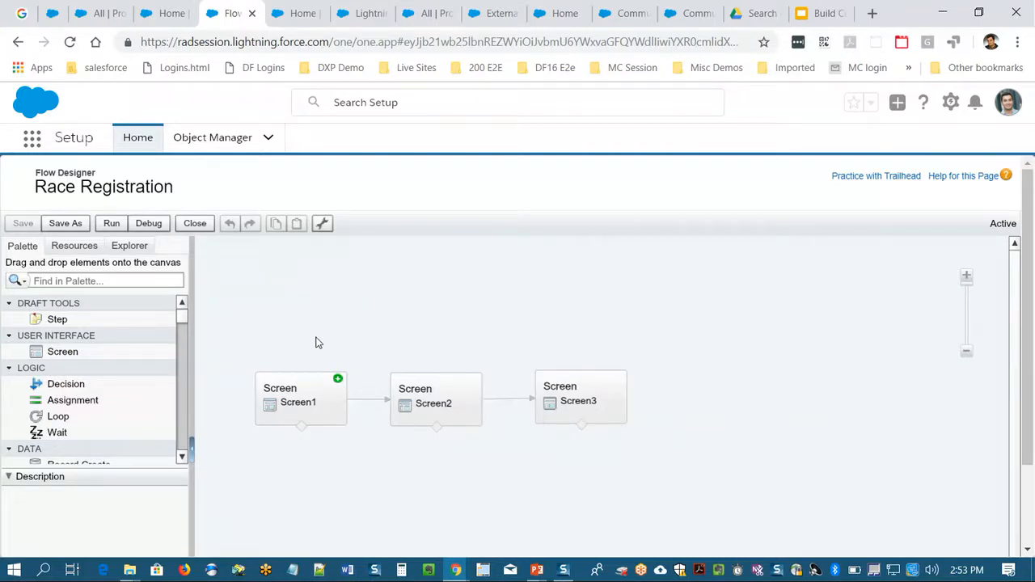
mouse_move(312, 391)
left_click(308, 382)
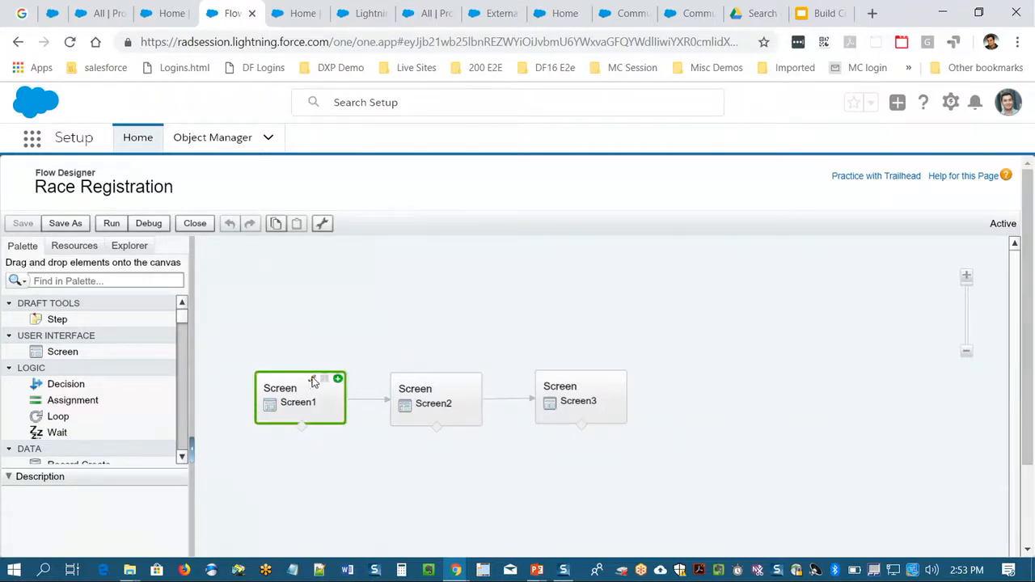
left_click(312, 380)
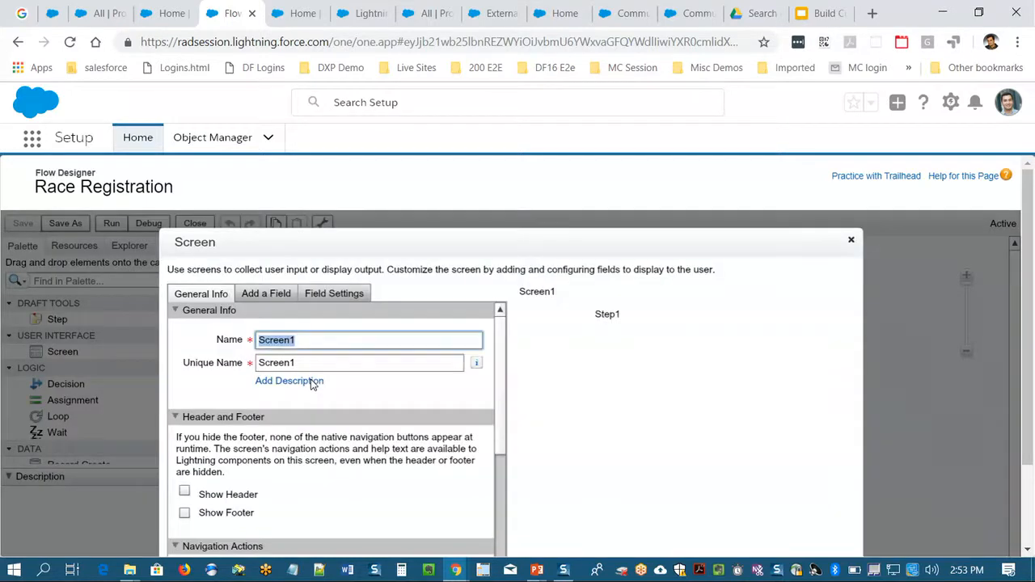
left_click(334, 293)
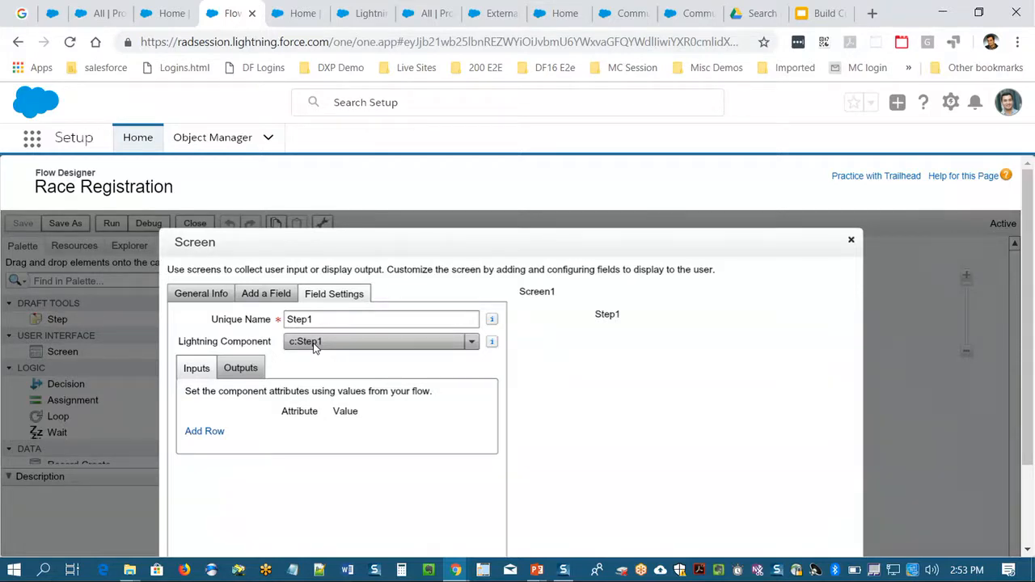
- Switch to the Developer Console, dismiss the error message and examine the Step1.cmp component code
key("alt+Tab")
key("alt+Tab")
key("alt+Tab")
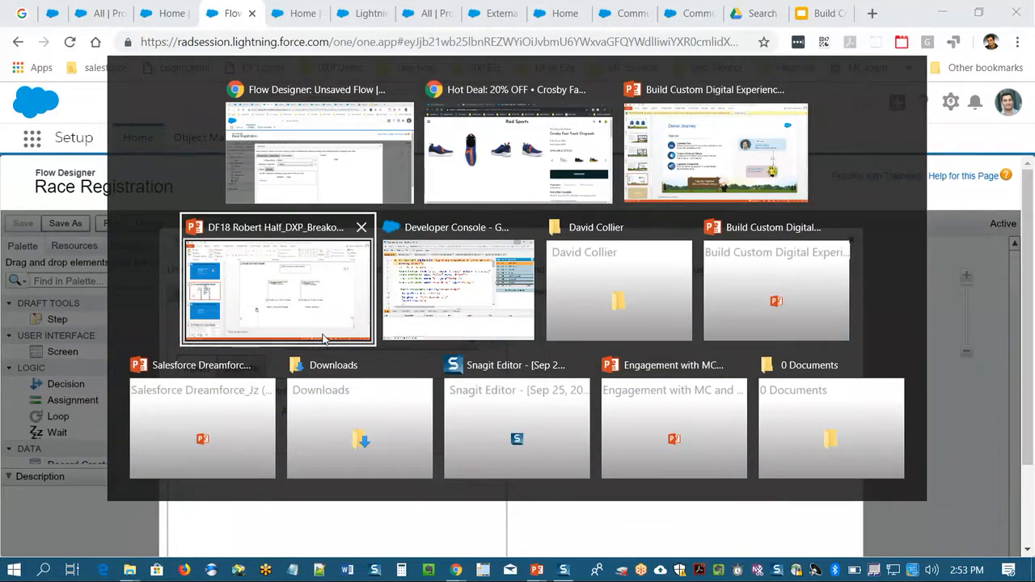
key("alt+Tab")
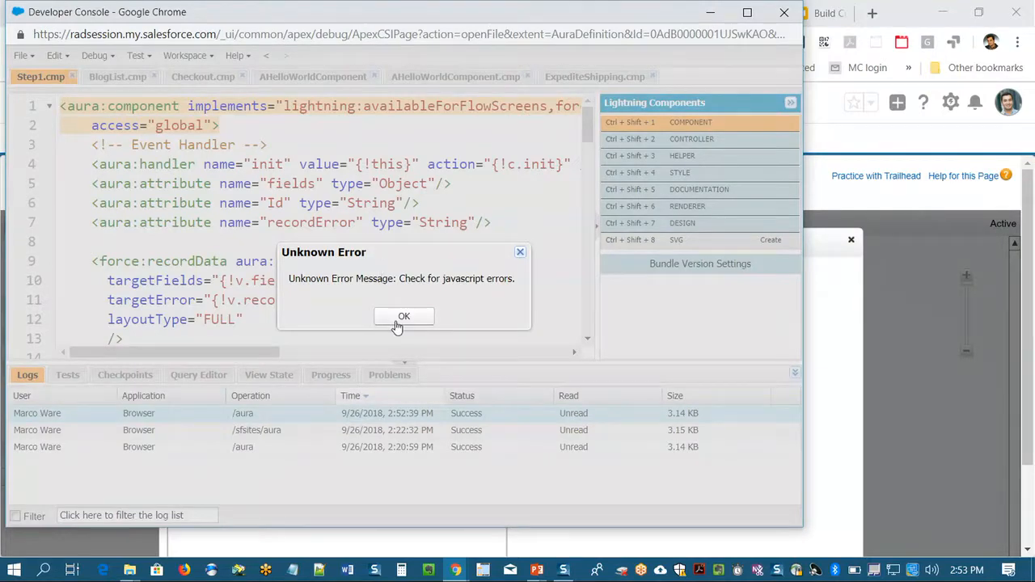
left_click(398, 320)
left_click_drag(259, 357, 224, 353)
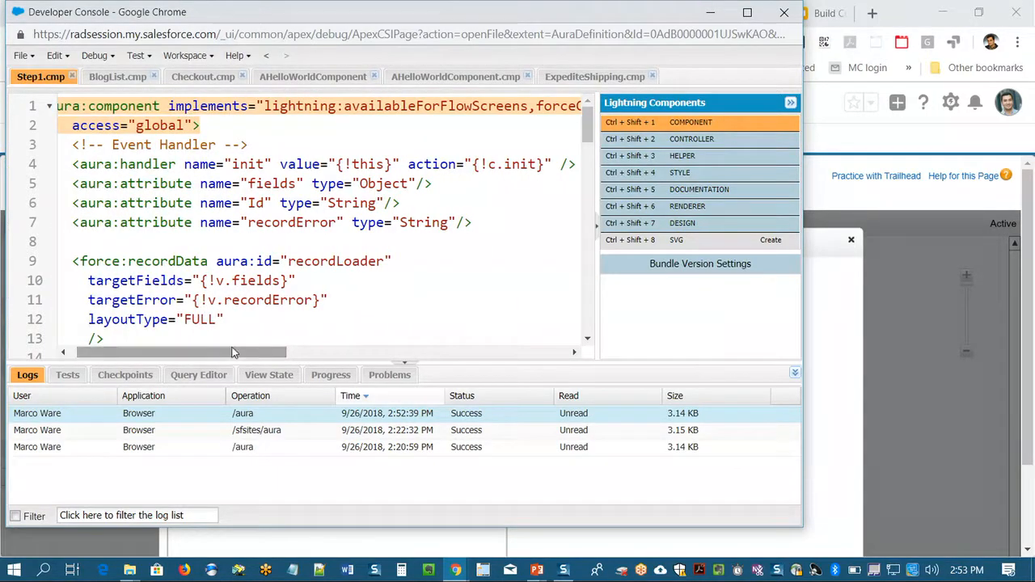
- Return to the main browser window and bring up the RAD Sports Community Workspaces page
key("alt+Tab")
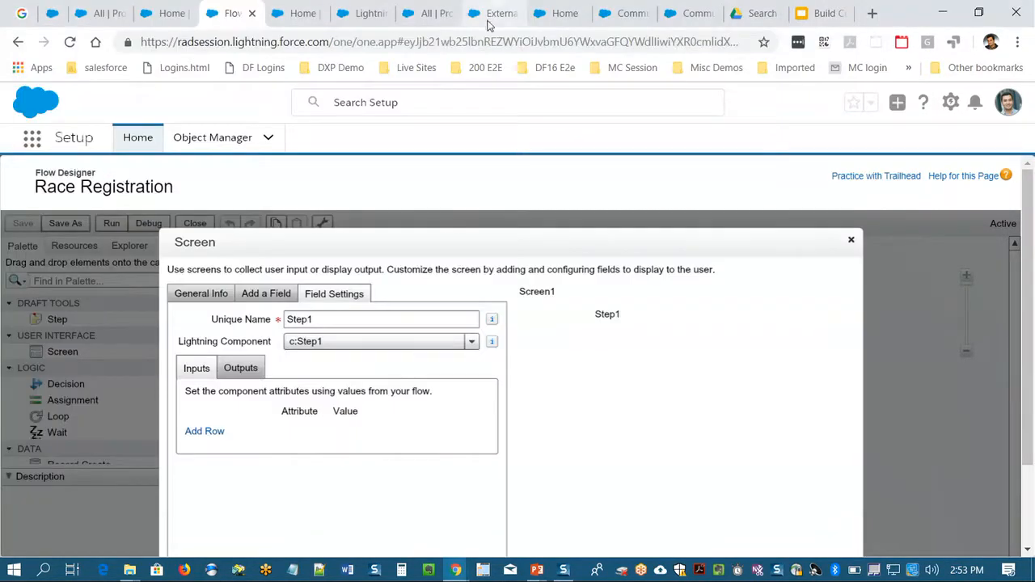
left_click(295, 13)
left_click(364, 13)
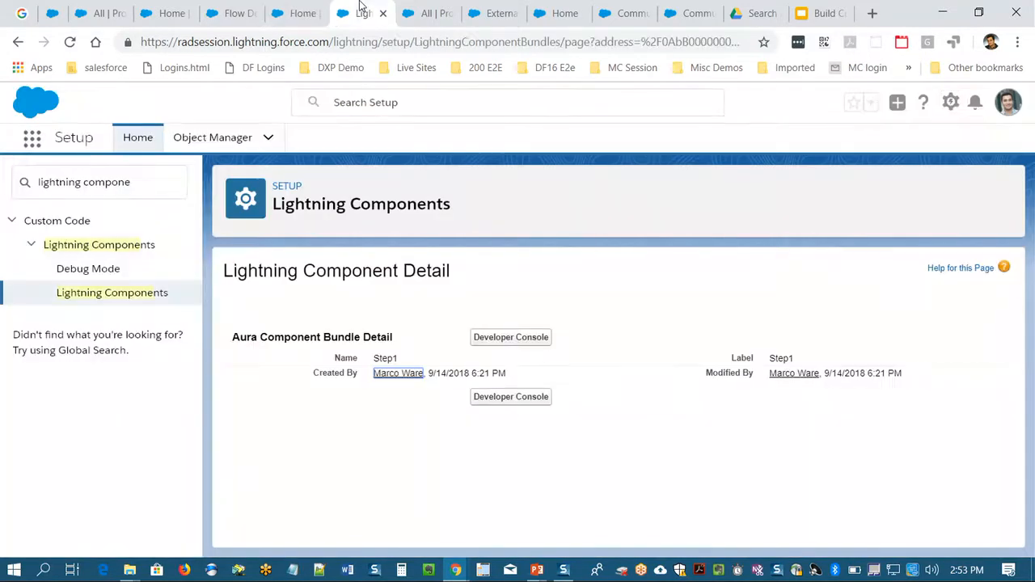
left_click(417, 8)
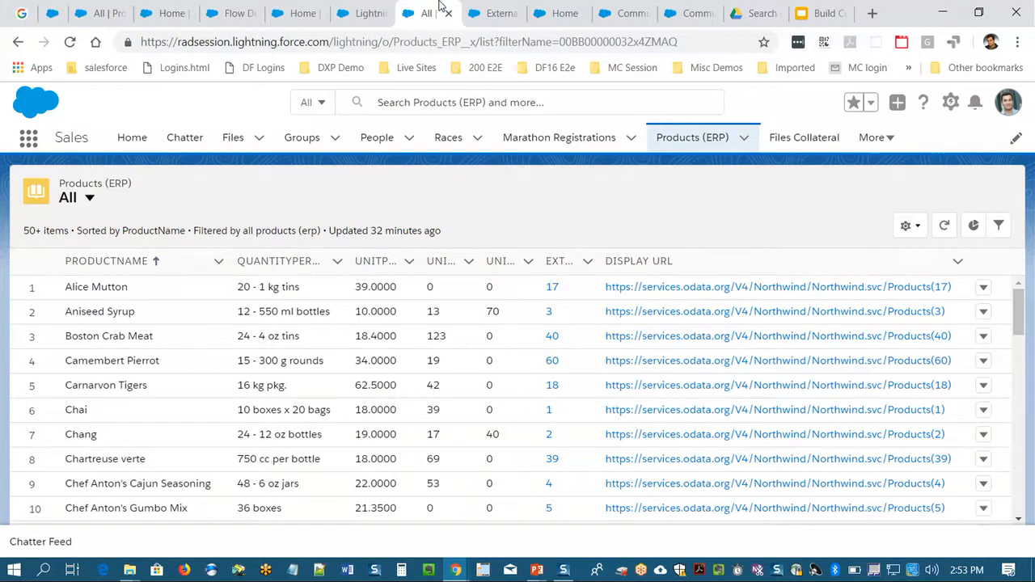
left_click(497, 16)
left_click(558, 13)
left_click(623, 11)
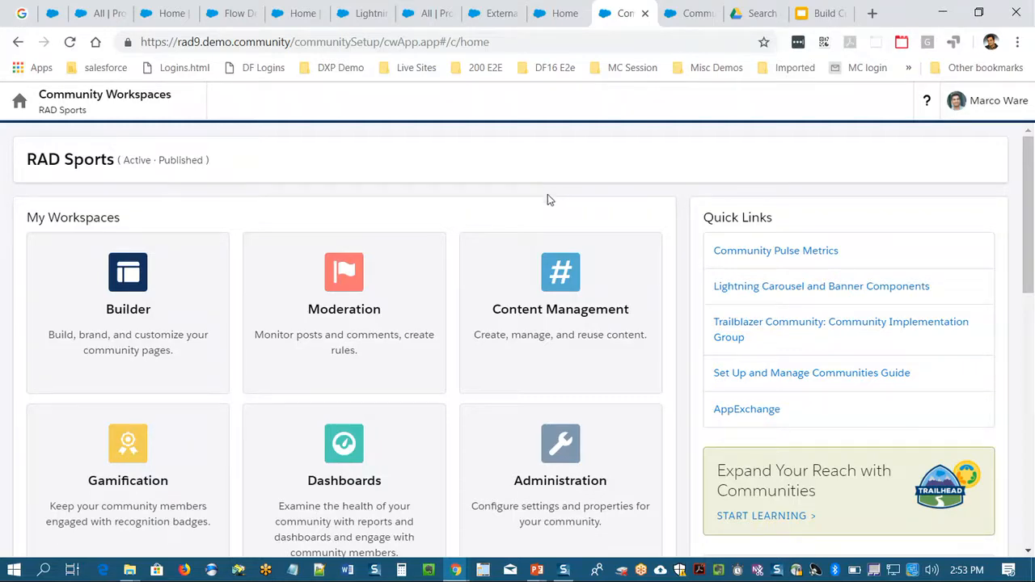
- Go to Content Management and open the Updated Race History collection
left_click(546, 300)
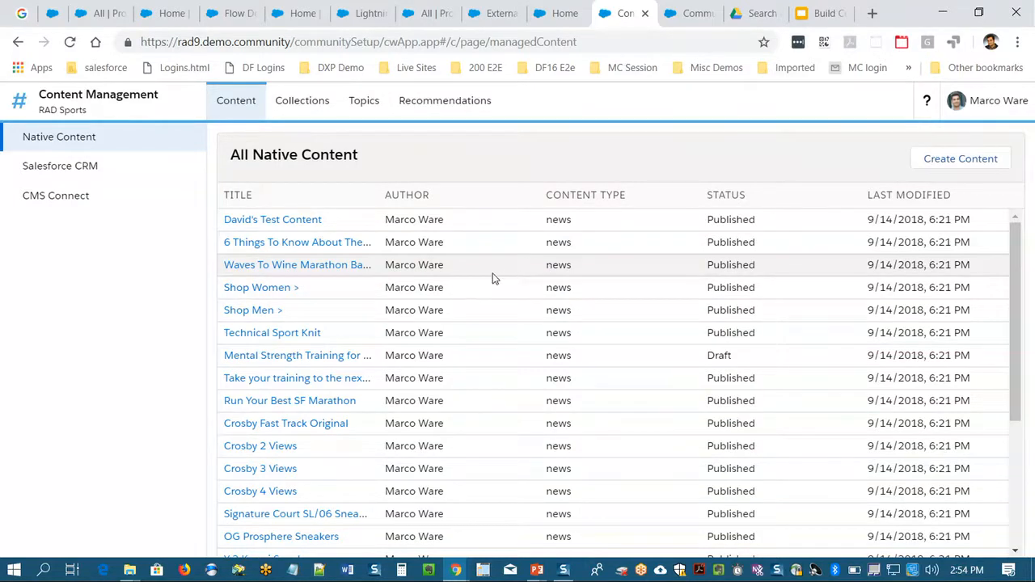
left_click(299, 103)
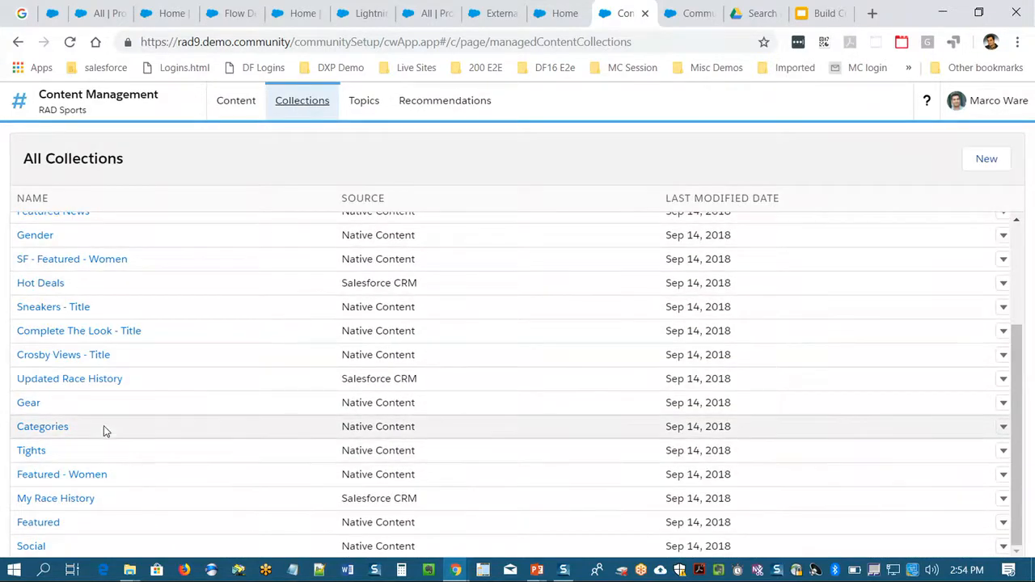
left_click(105, 380)
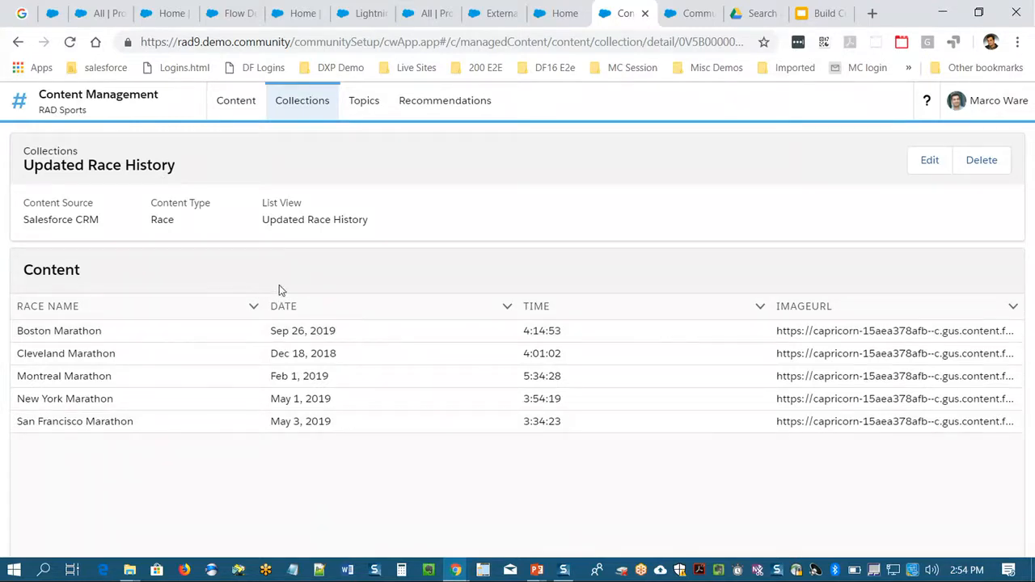
- Open the native content draft Mental Strength Training for Physical Stamina and review its title, body, featured image and topics
left_click(235, 102)
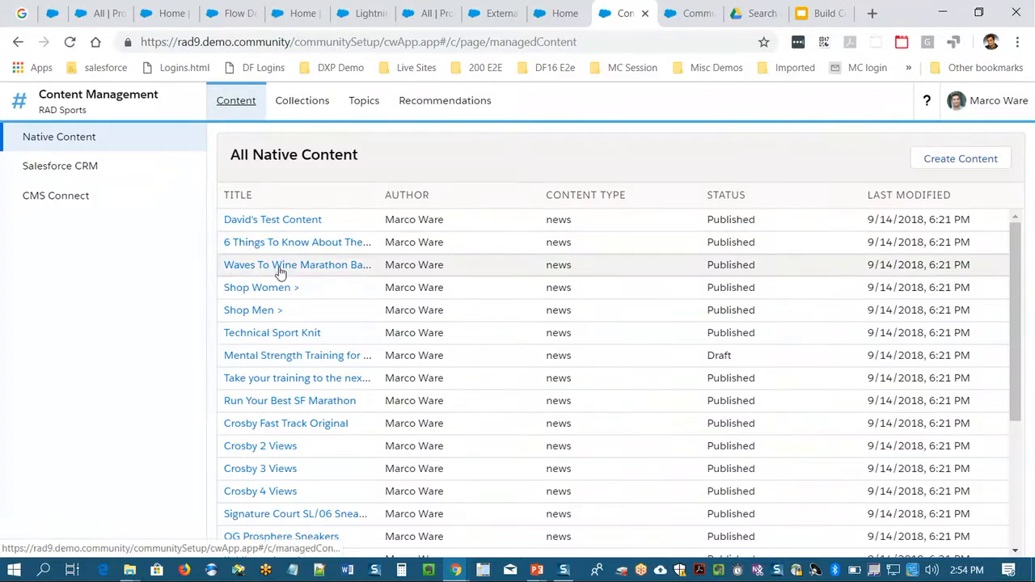
left_click(270, 359)
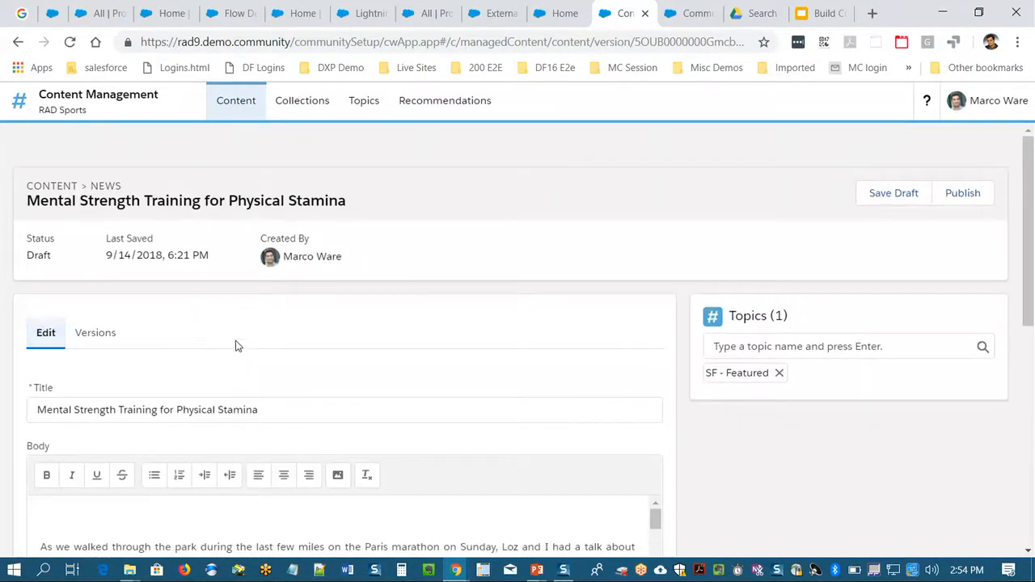
scroll(279, 327, "down", 5)
scroll(273, 331, "up", 5)
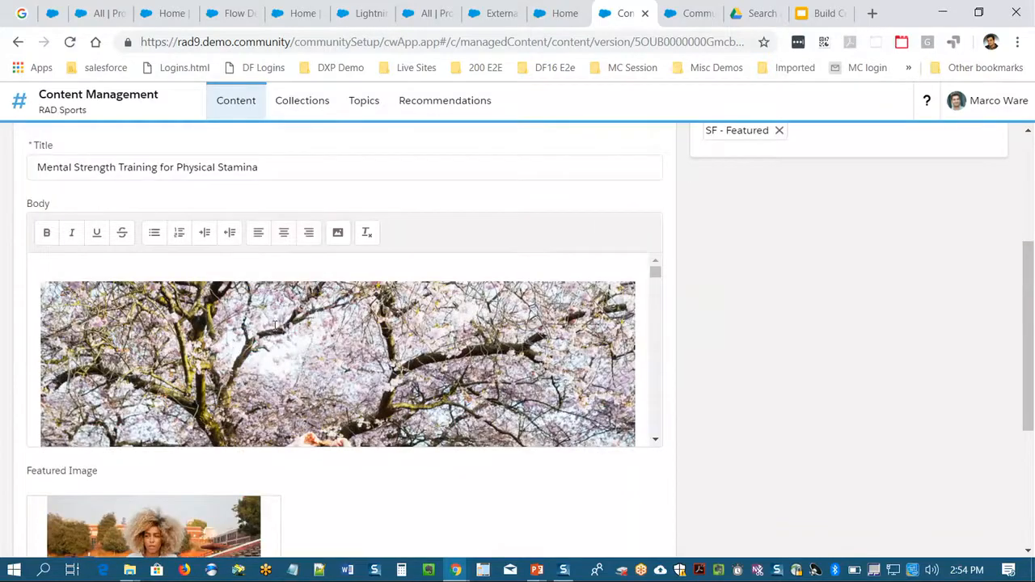
scroll(260, 325, "down", 3)
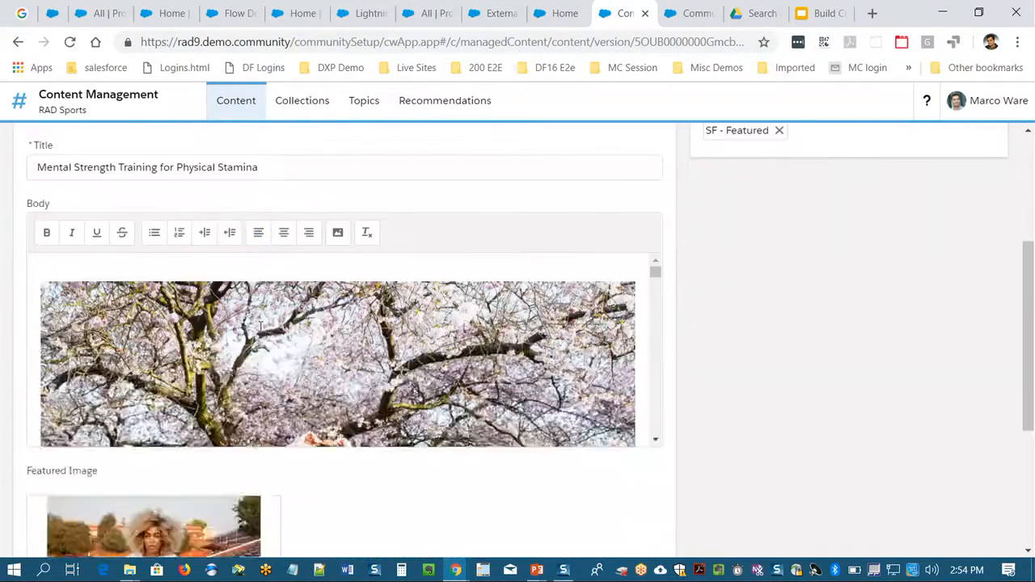
scroll(266, 328, "up", 1)
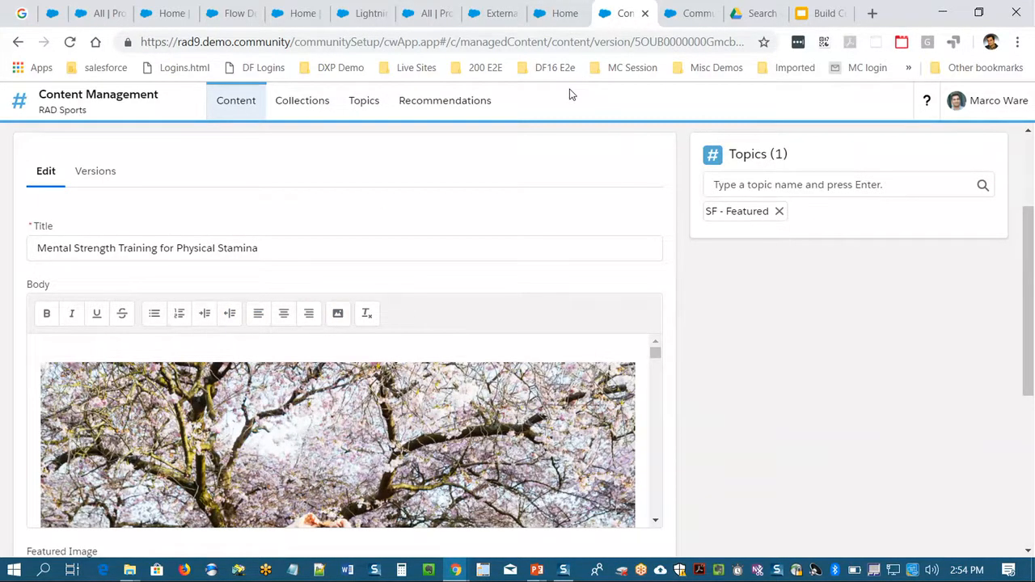
- Switch to the community builder, dismiss the connection error, and find and open the Home page
left_click(673, 11)
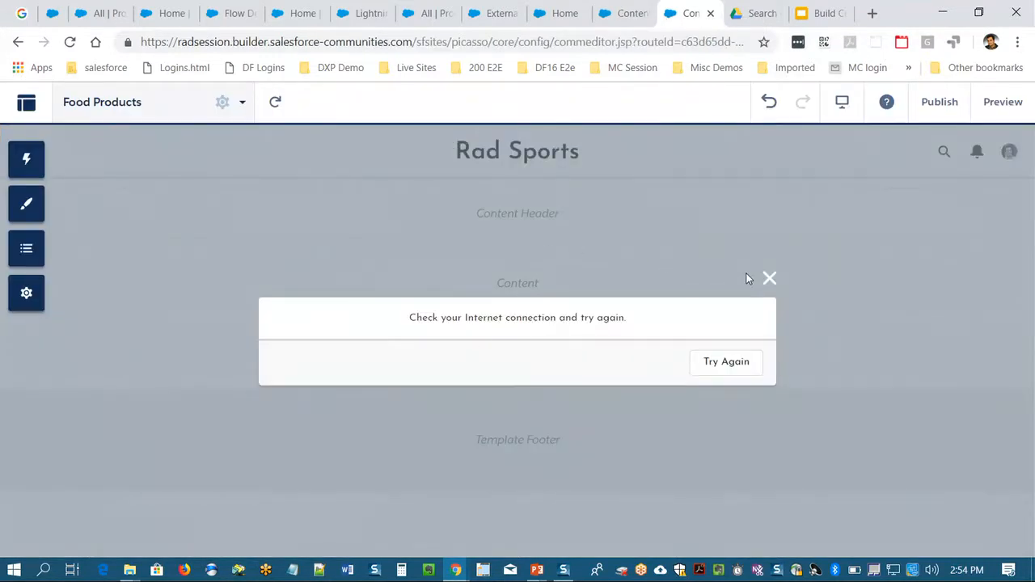
left_click(768, 277)
left_click(92, 107)
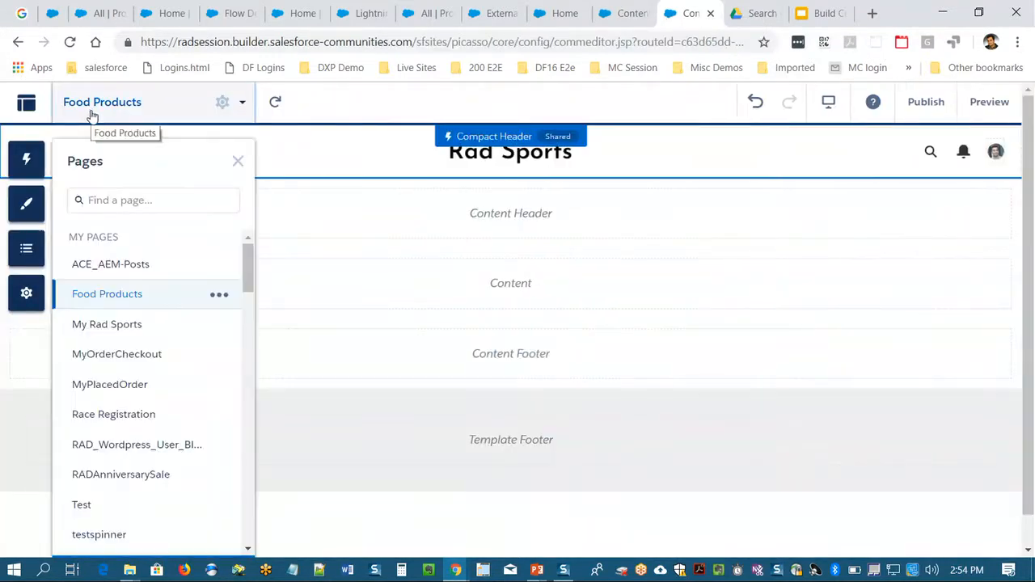
left_click(135, 202)
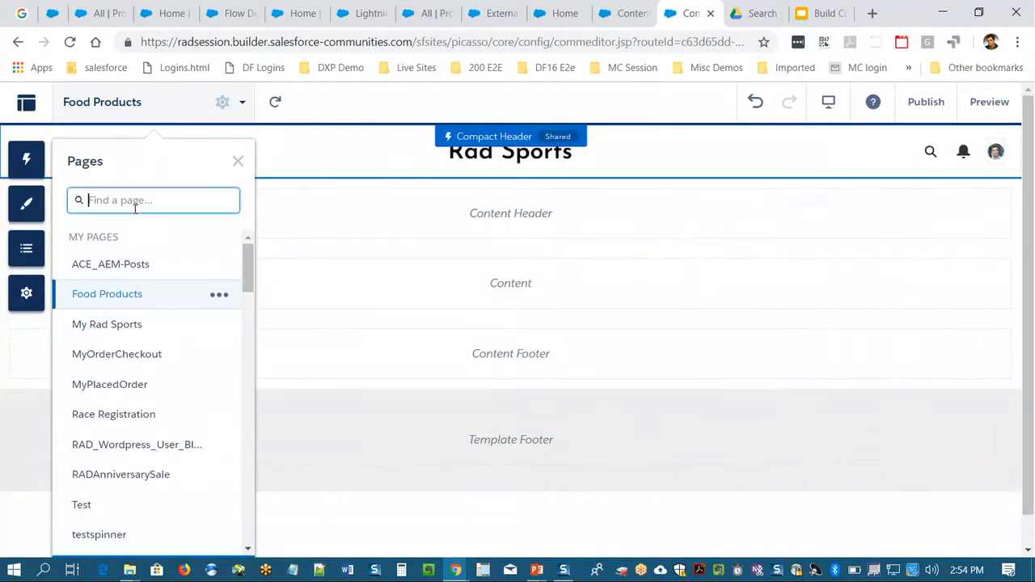
type("home")
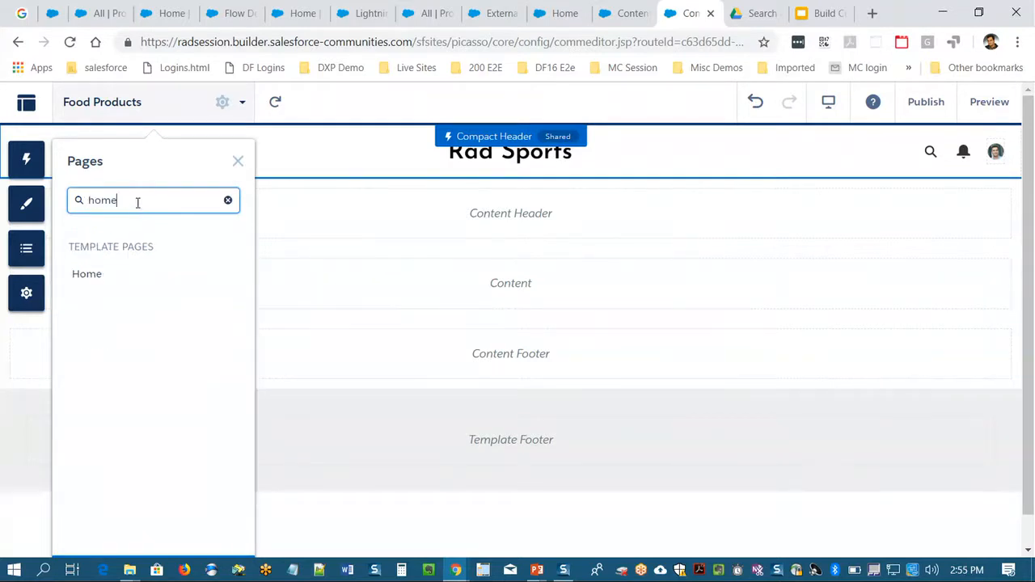
left_click(93, 277)
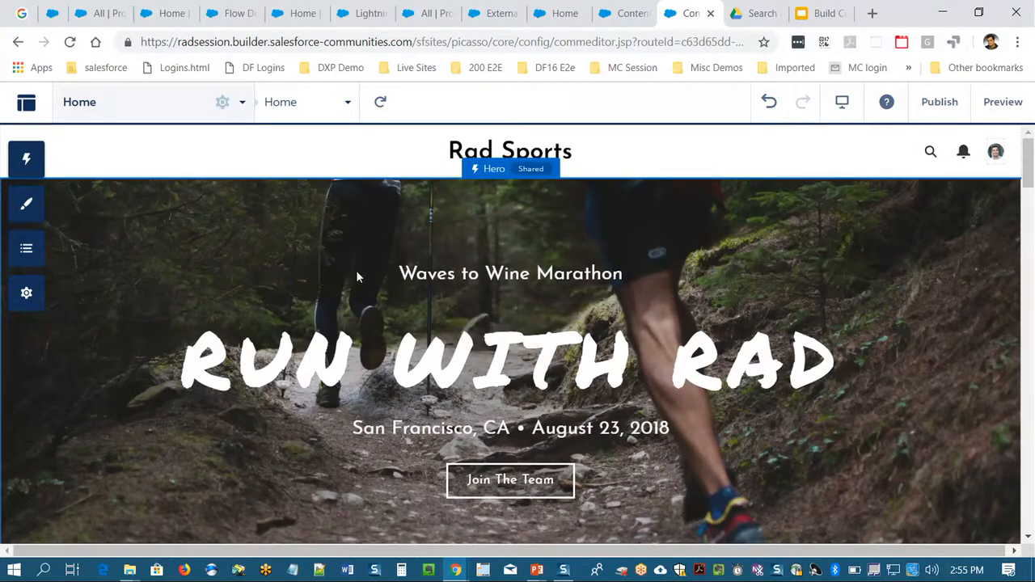
- Look over the Home page from the Run with RAD hero to the article and sneaker tiles
scroll(358, 271, "down", 3)
scroll(359, 271, "up", 3)
scroll(437, 287, "down", 2)
scroll(411, 279, "up", 2)
scroll(1025, 155, "down", 5)
scroll(1025, 156, "down", 3)
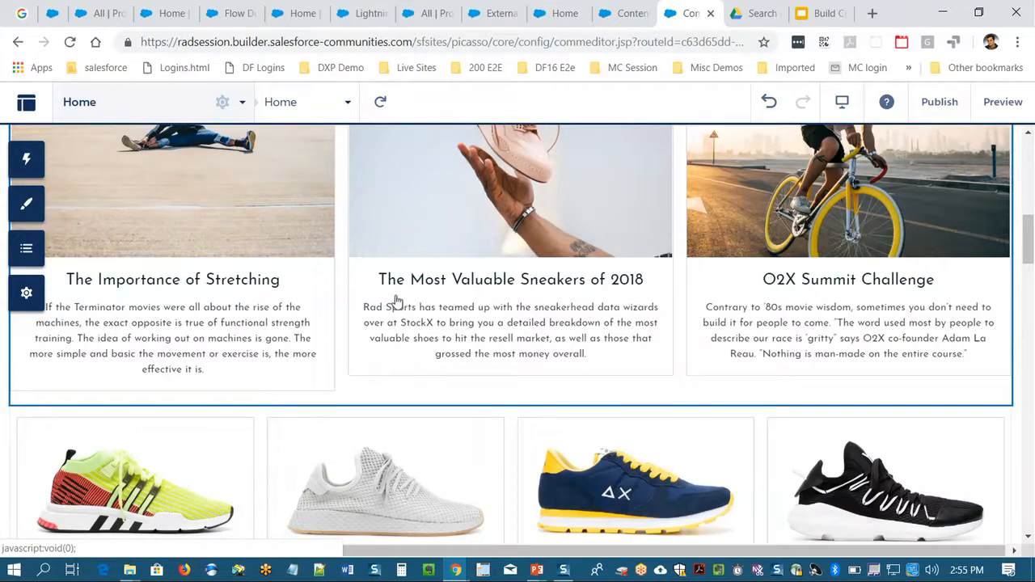
scroll(404, 298, "up", 8)
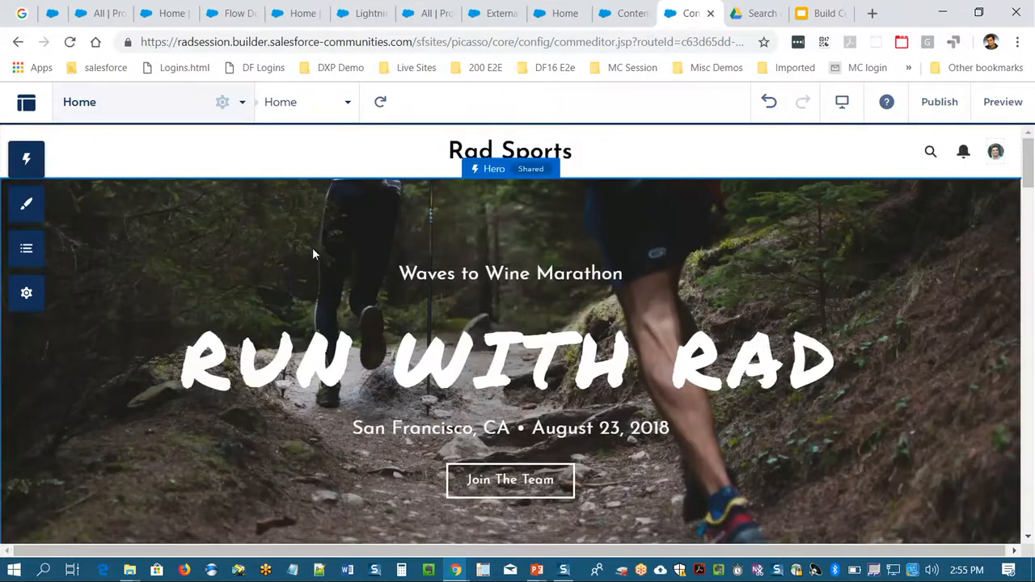
- Review the available Lightning components and the Home page variations, including Home for Experienced Runners
left_click(26, 204)
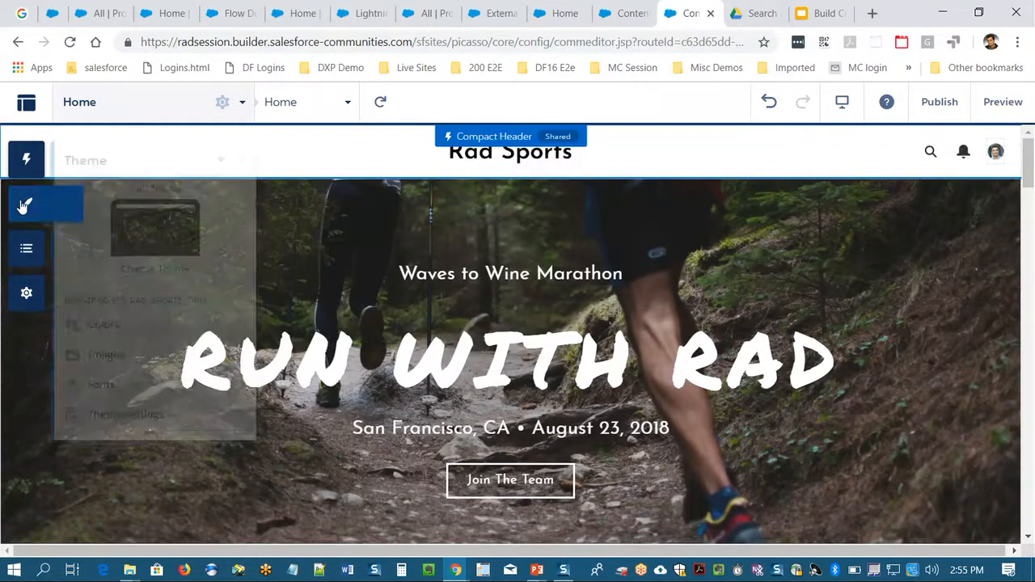
left_click(169, 138)
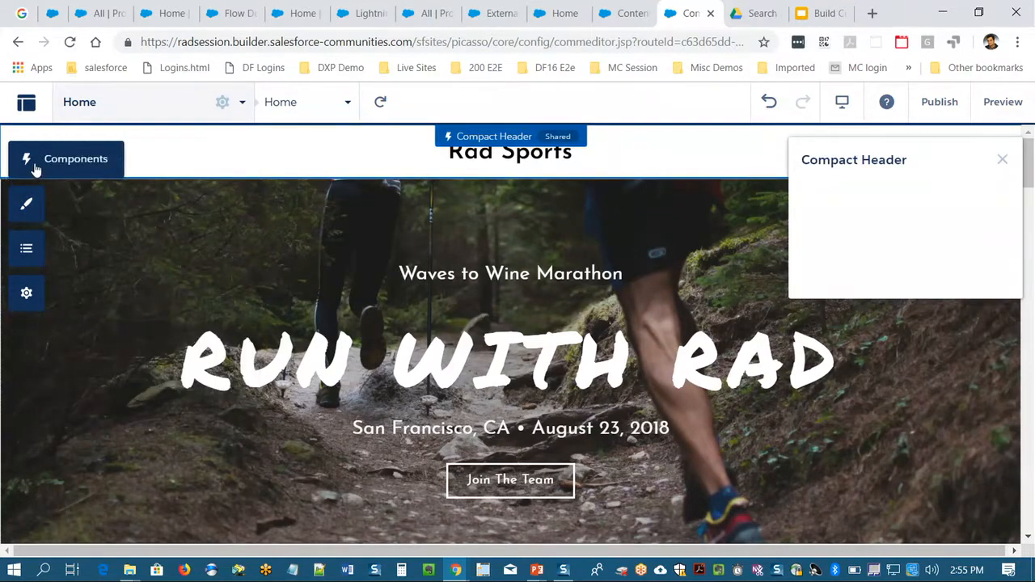
left_click(32, 166)
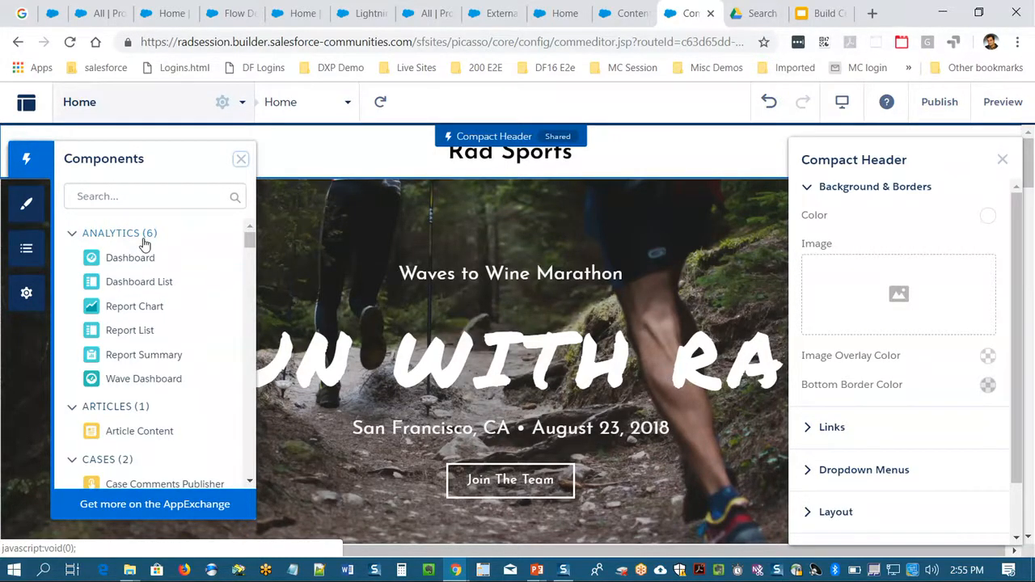
left_click(289, 102)
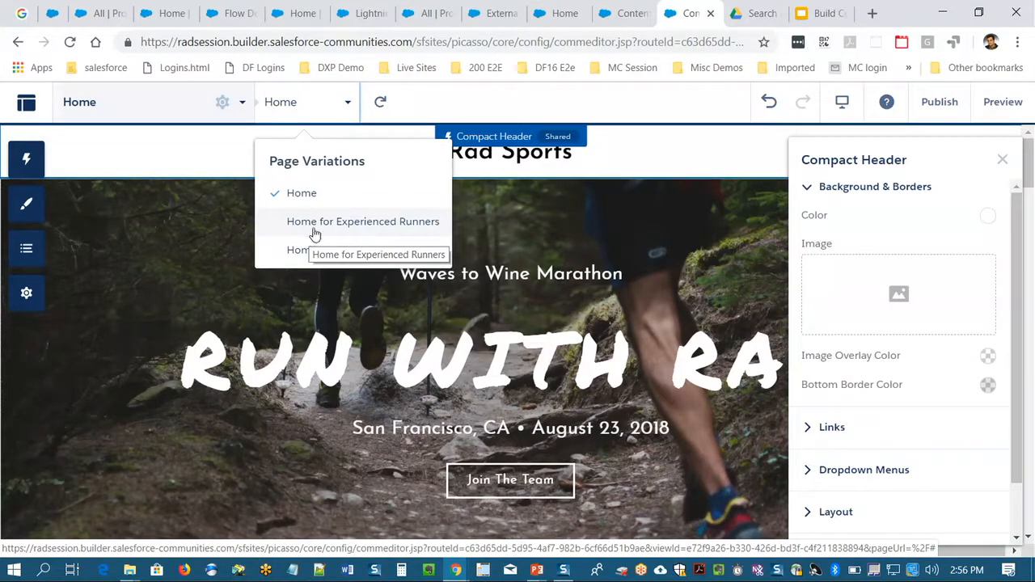
left_click(719, 143)
- Examine the available themes in the Change Theme gallery, reloading the builder, and close it without switching themes
left_click(26, 205)
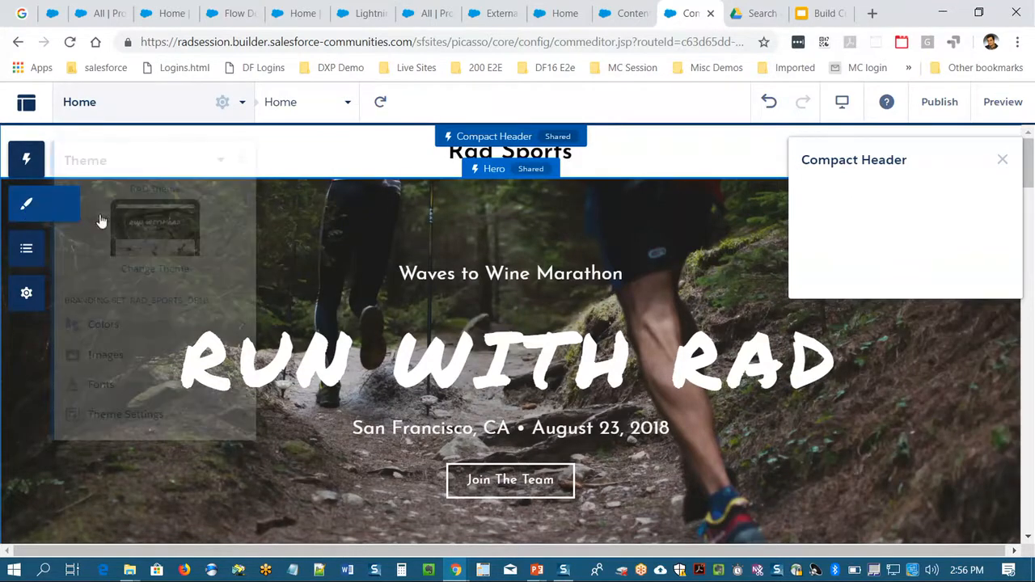
left_click(168, 274)
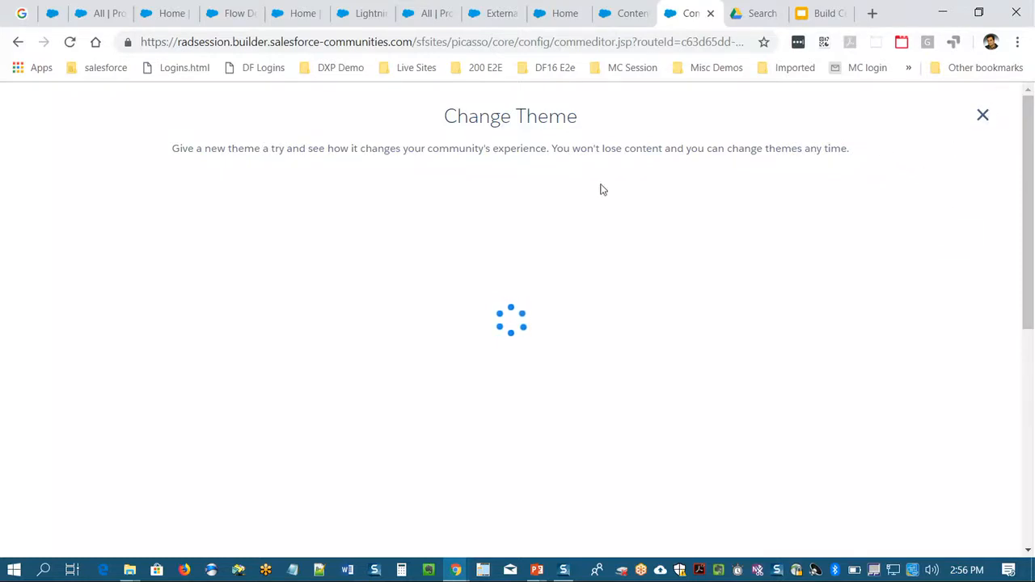
left_click(69, 41)
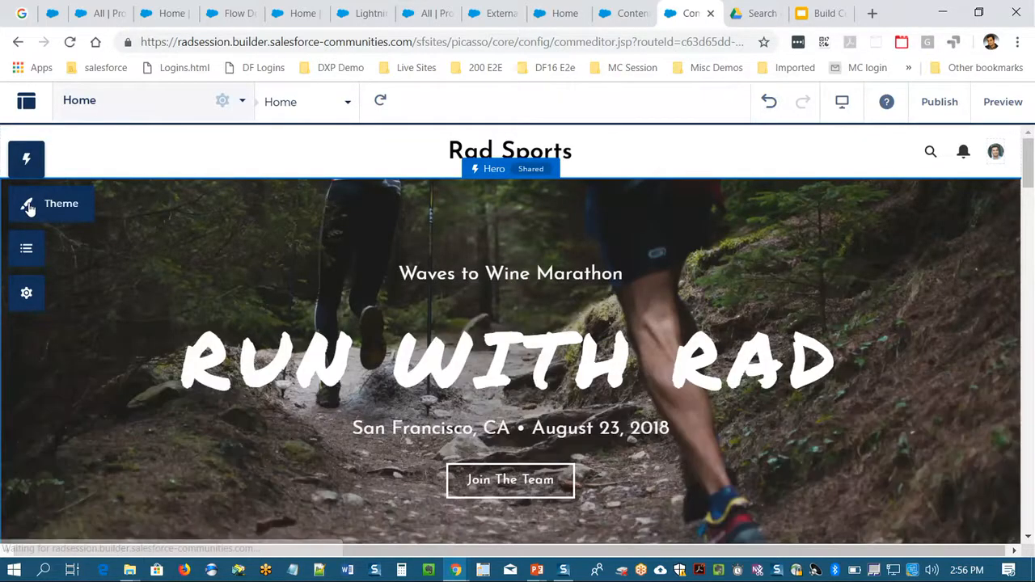
left_click(26, 205)
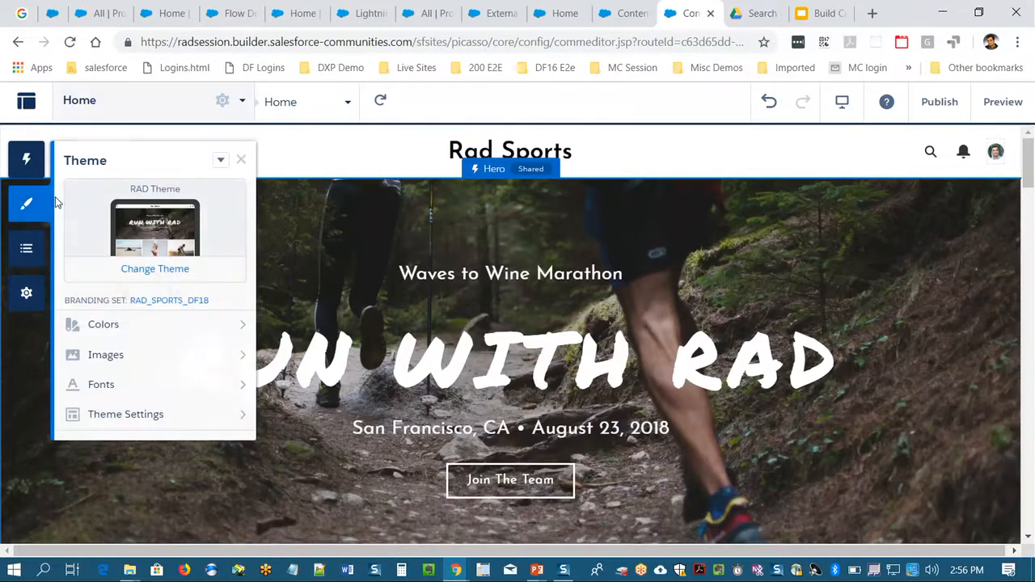
left_click(151, 270)
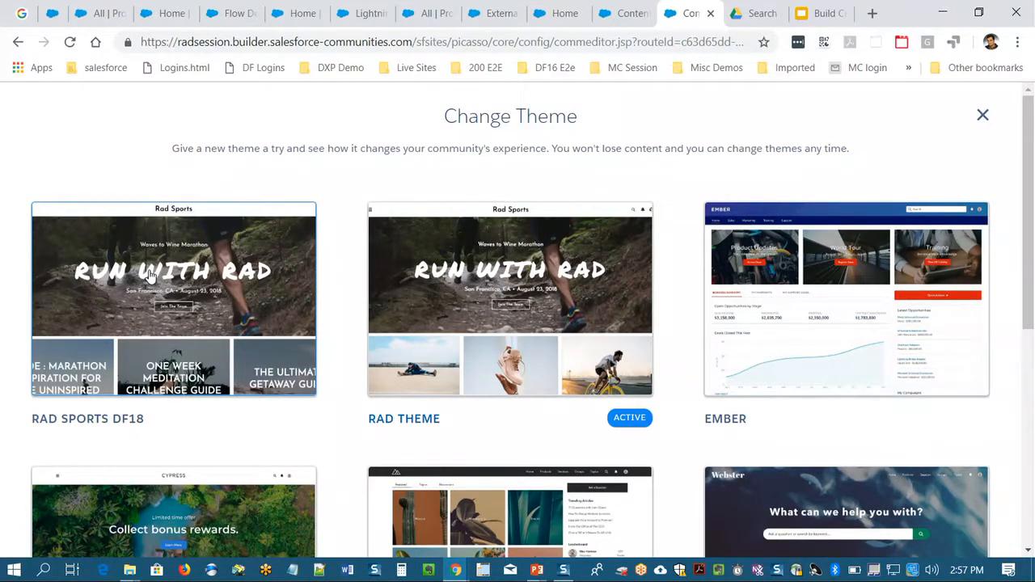
left_click(982, 115)
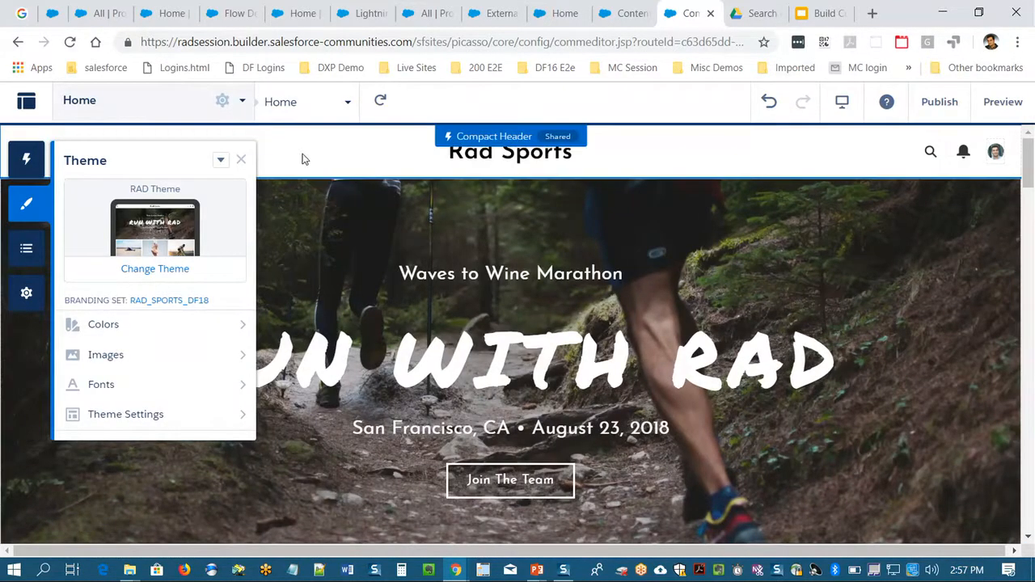
left_click(242, 161)
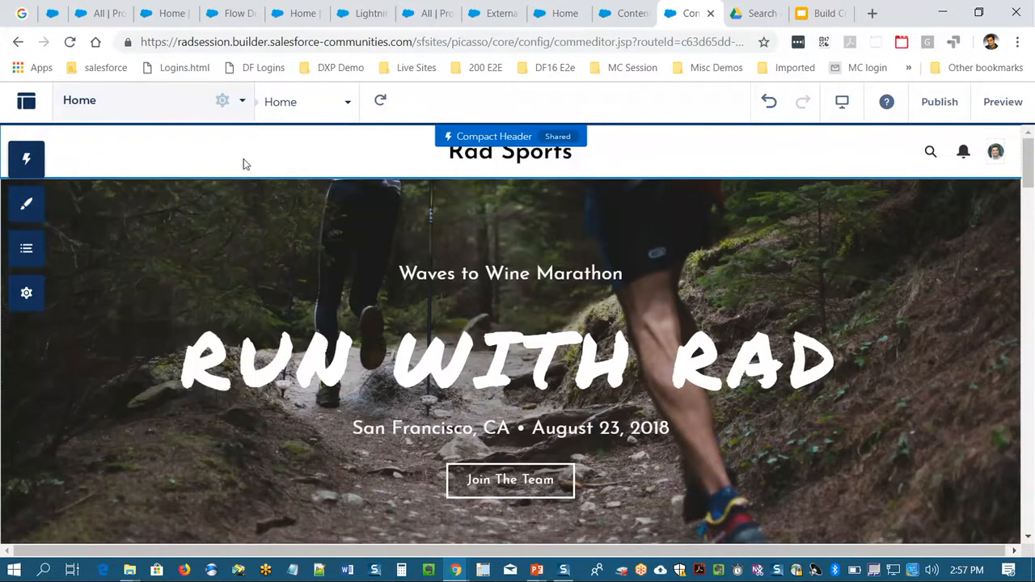
- Search the components for "cms" and place a CMS Collection in the Content Header area below the hero
scroll(133, 239, "down", 2)
scroll(129, 242, "up", 1)
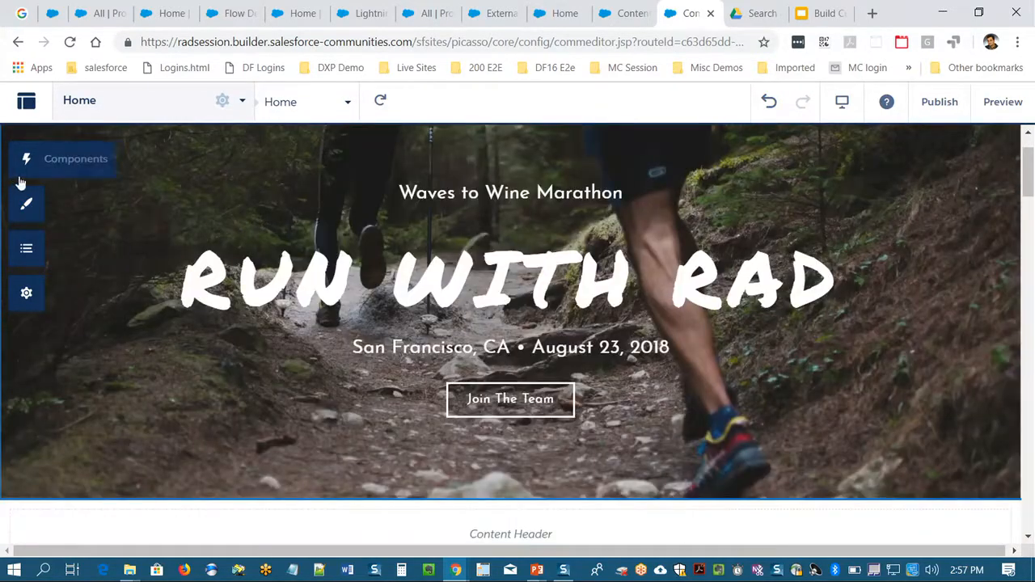
left_click(24, 162)
left_click(142, 198)
type("cms")
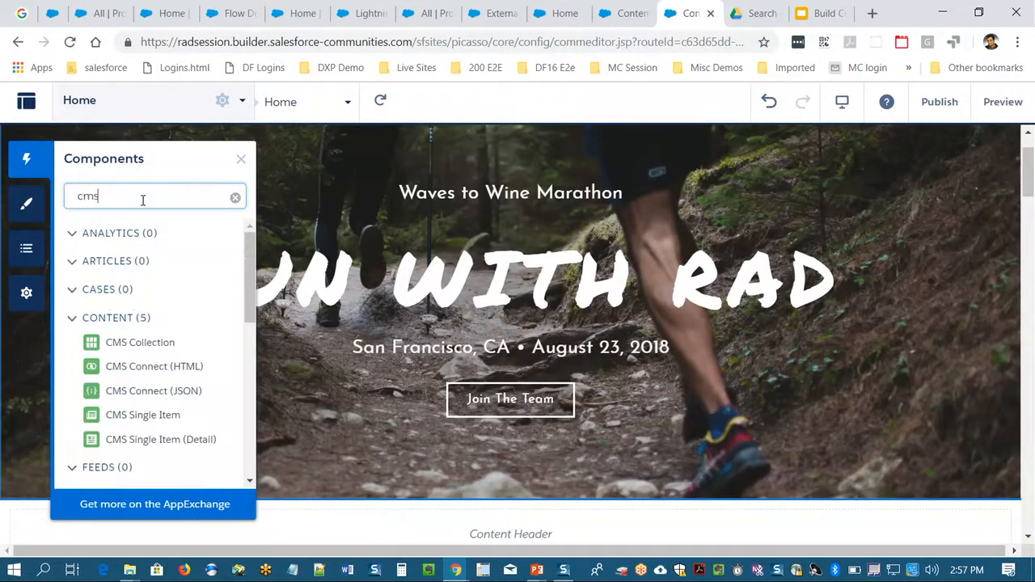
left_click_drag(138, 350, 462, 527)
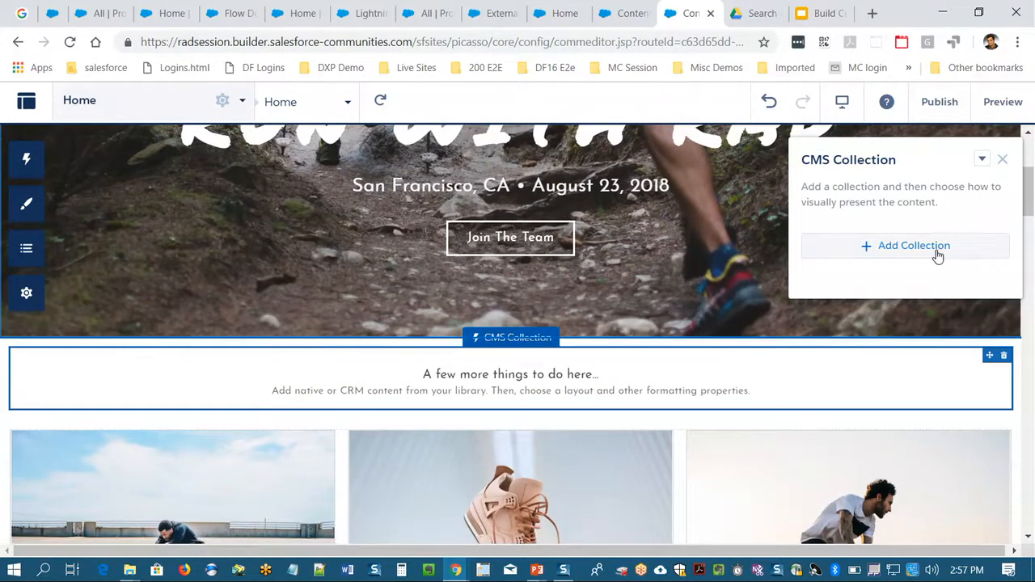
- Assign the Updated Race History collection to the new CMS Collection component
left_click(935, 249)
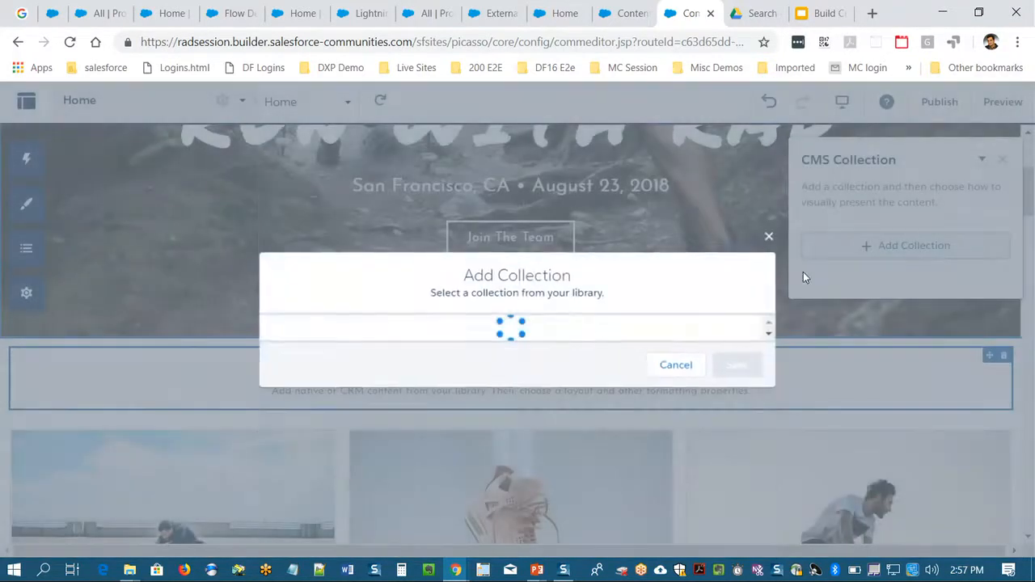
scroll(485, 291, "down", 2)
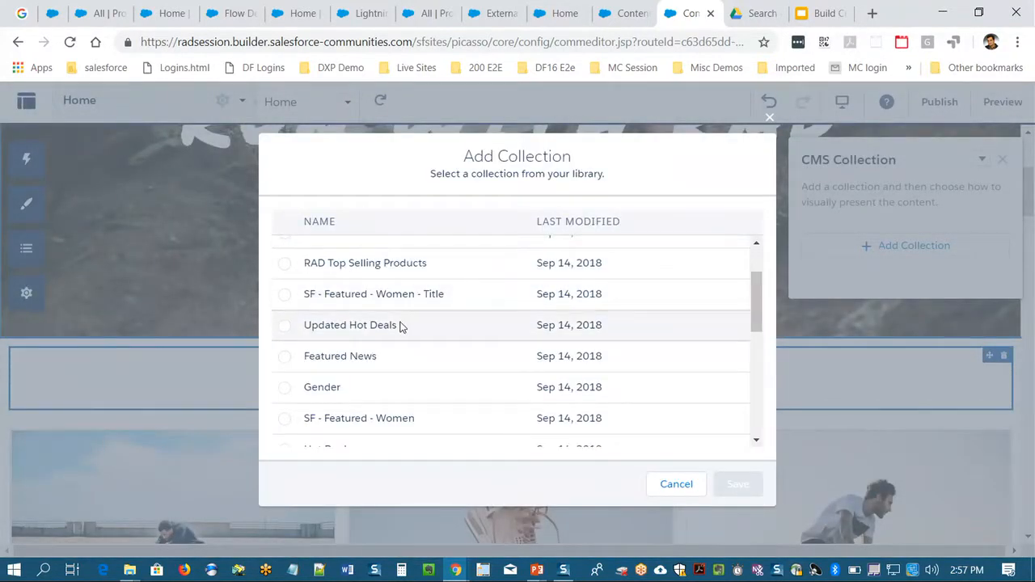
scroll(400, 325, "down", 4)
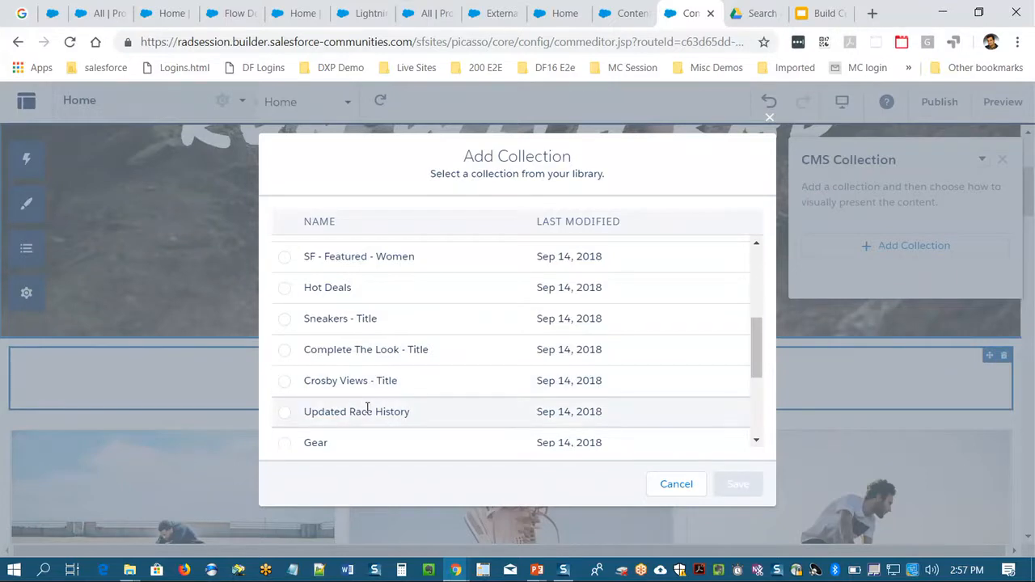
left_click(284, 412)
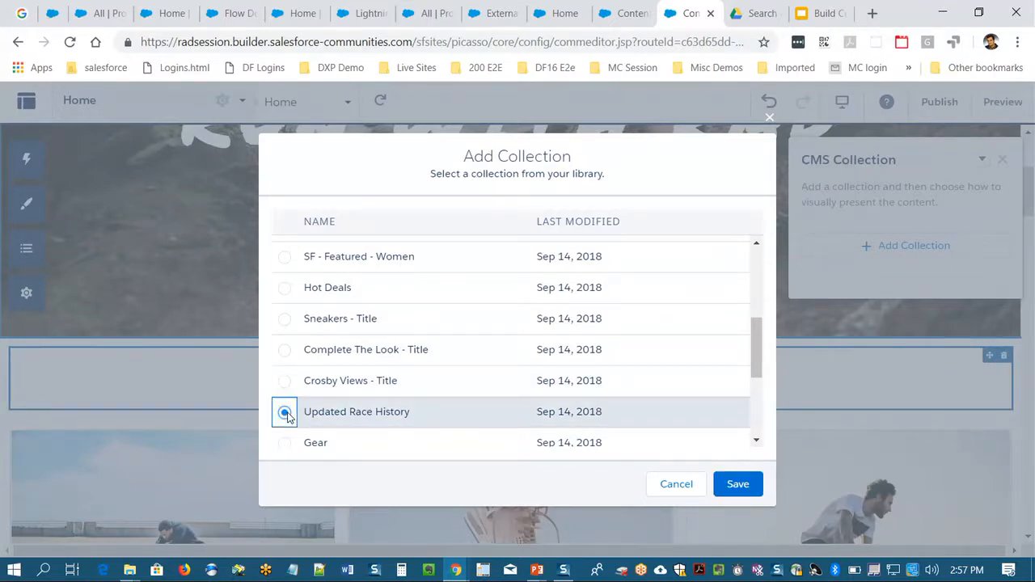
left_click(750, 488)
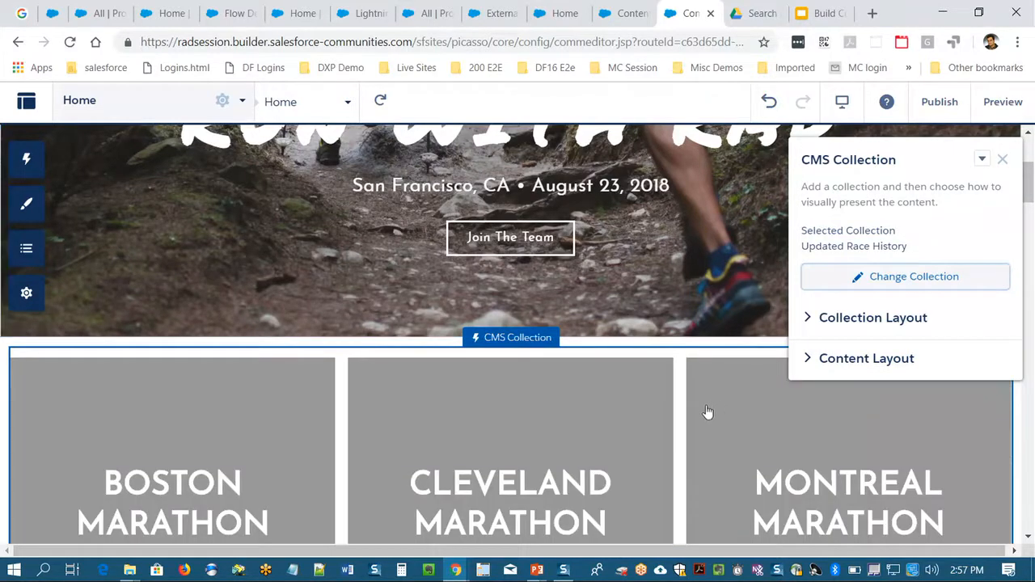
- Change the collection's content mapping so Subtitle uses Time and Image uses imageUrl, and save it
scroll(578, 450, "down", 1)
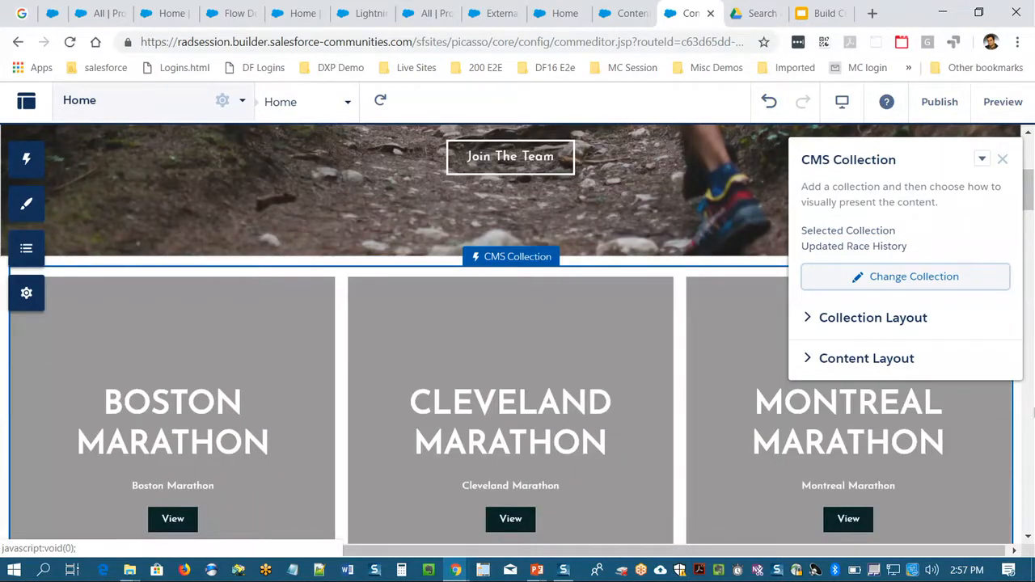
left_click(859, 370)
scroll(861, 373, "down", 2)
scroll(896, 385, "down", 2)
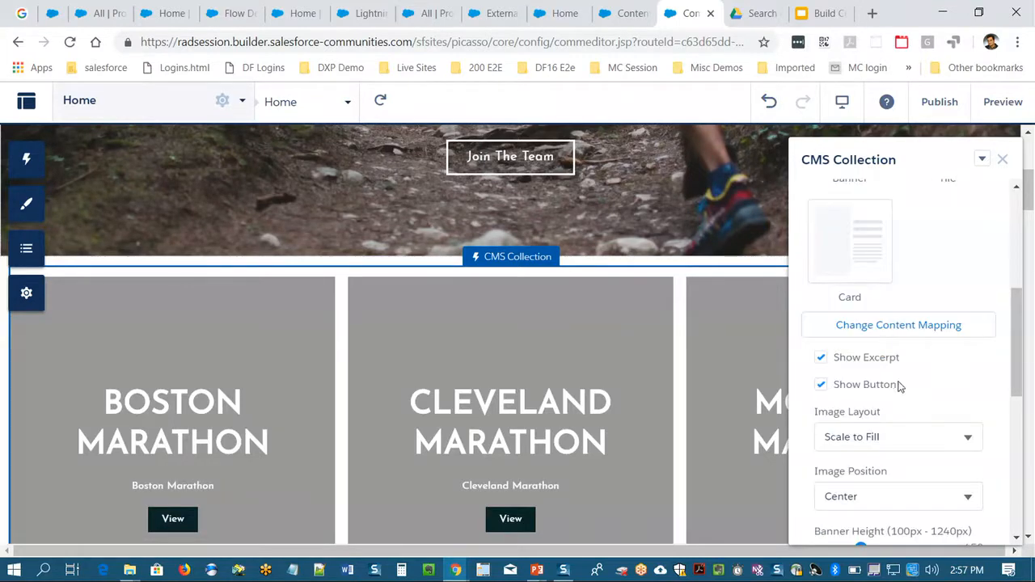
left_click(899, 325)
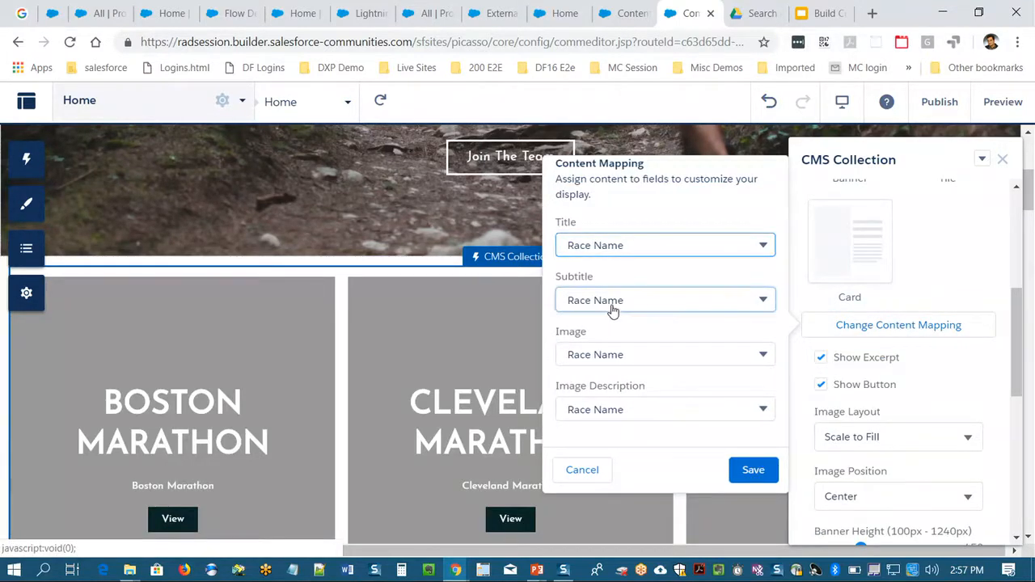
left_click(612, 304)
left_click(611, 390)
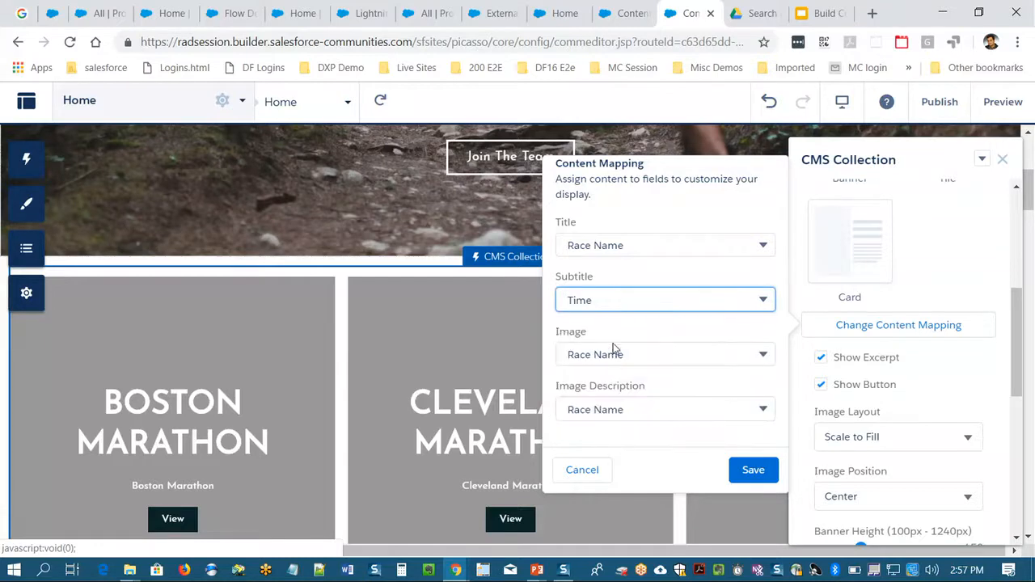
left_click(613, 359)
left_click(614, 426)
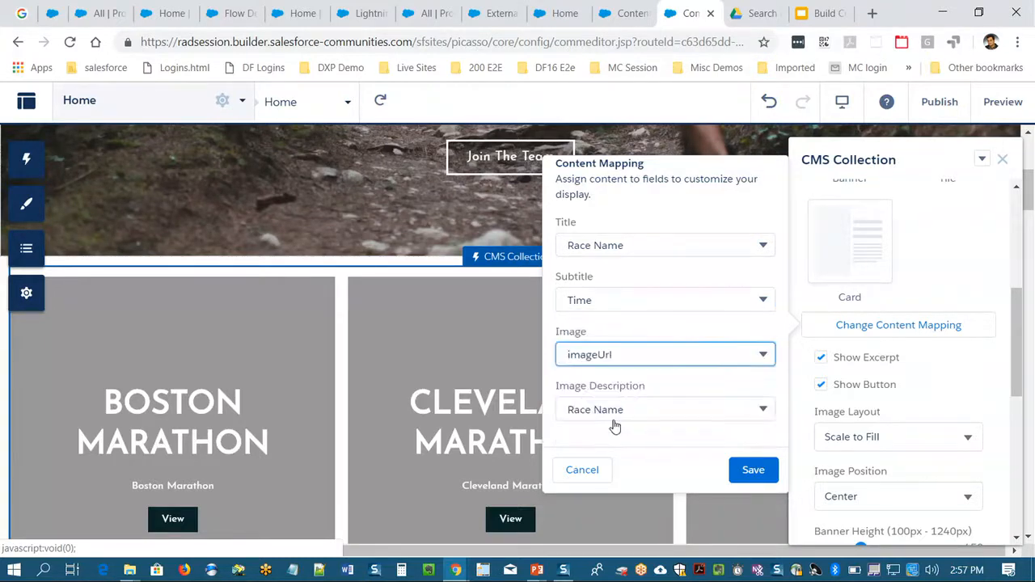
left_click(752, 470)
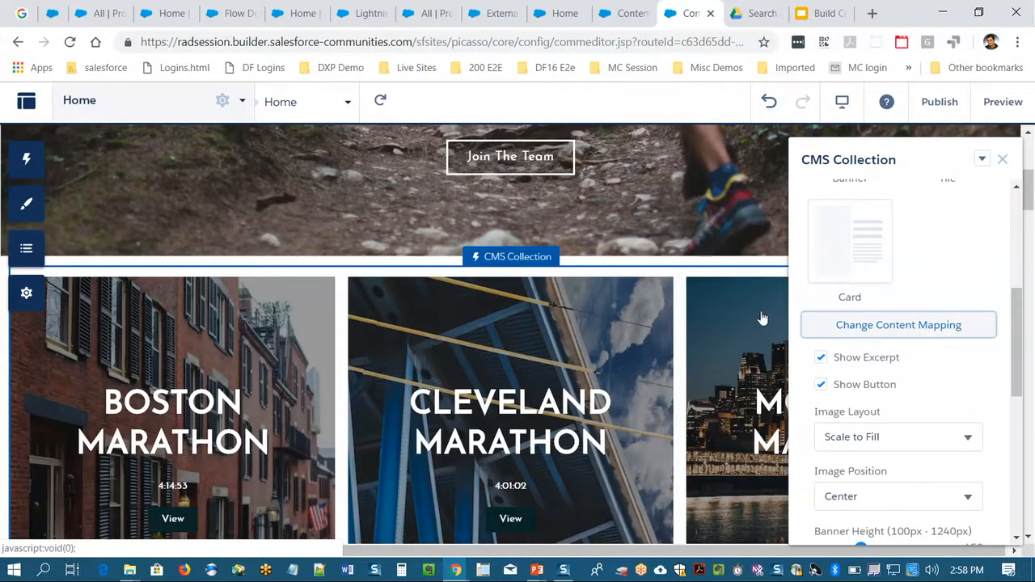
- Set the race history collection's content layout to Tile
scroll(812, 275, "down", 1)
scroll(880, 306, "up", 3)
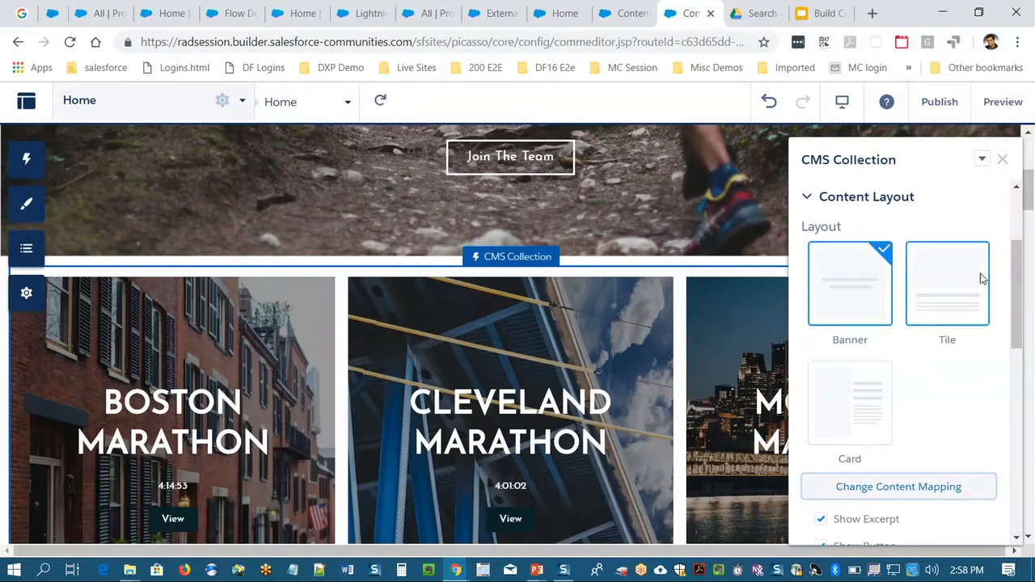
left_click_drag(1016, 279, 1014, 279)
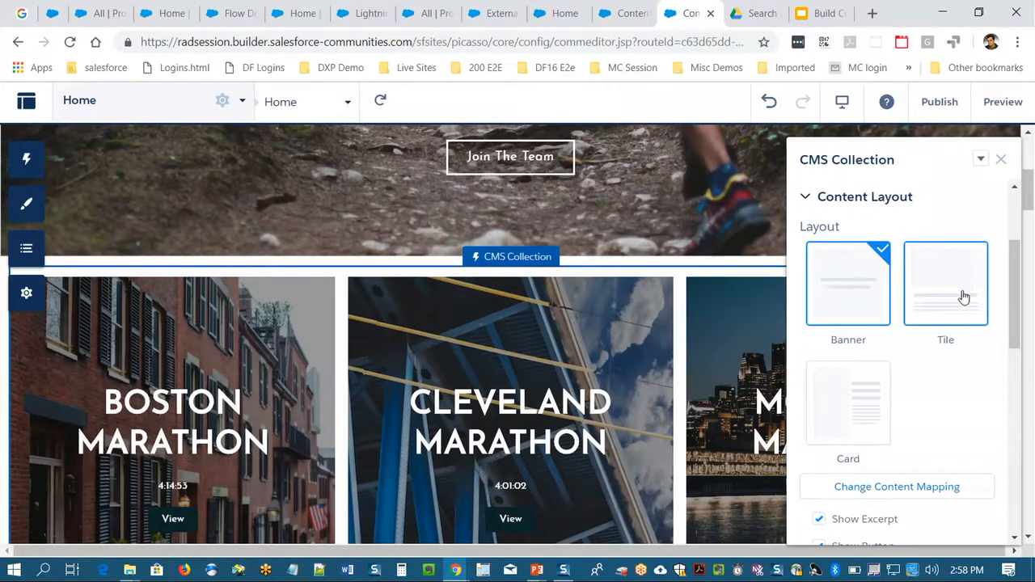
left_click(964, 285)
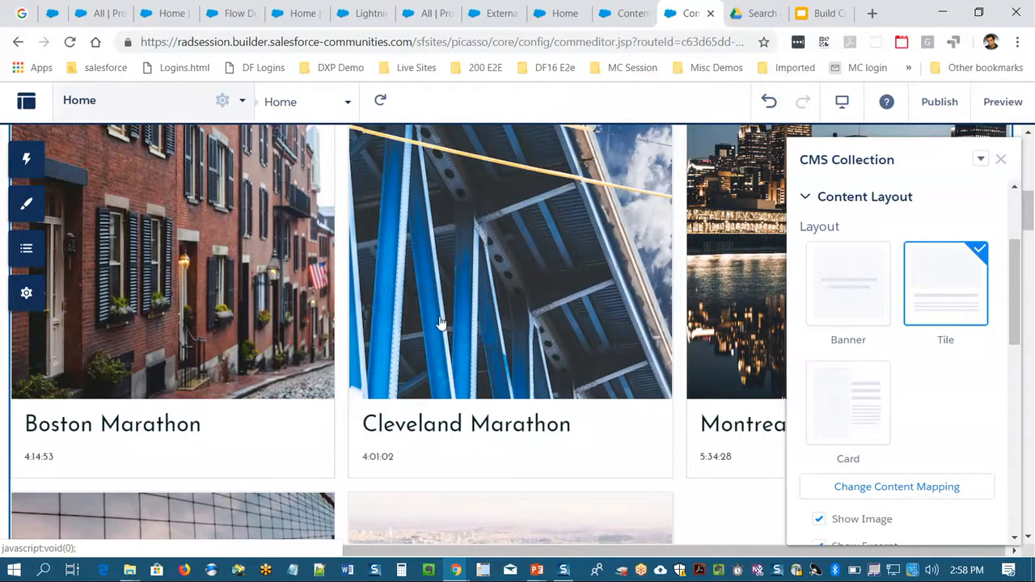
- Assign the Experienced Marathon Runners audience to the CMS Collection component on the Home page
scroll(442, 319, "up", 2)
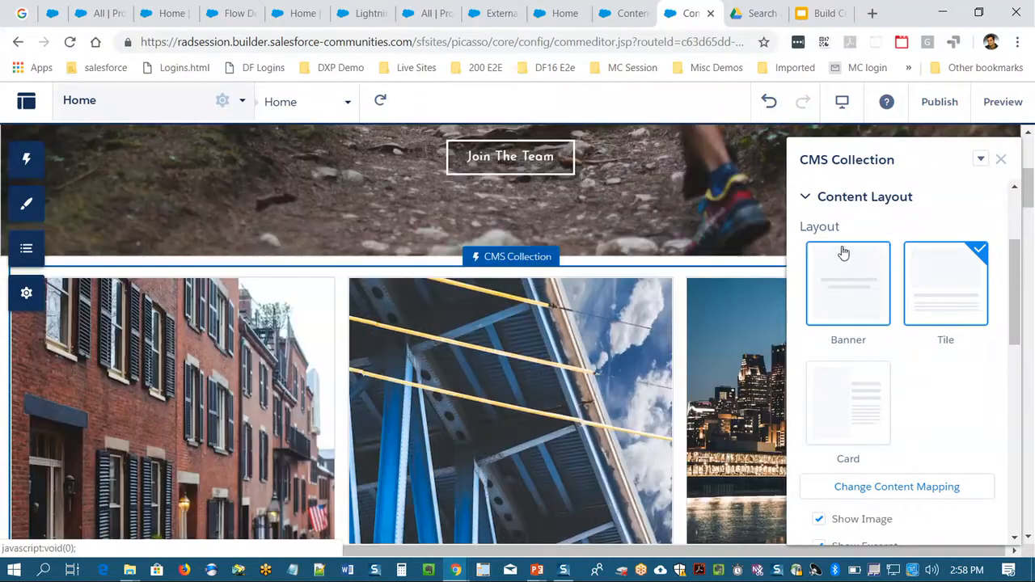
left_click(979, 159)
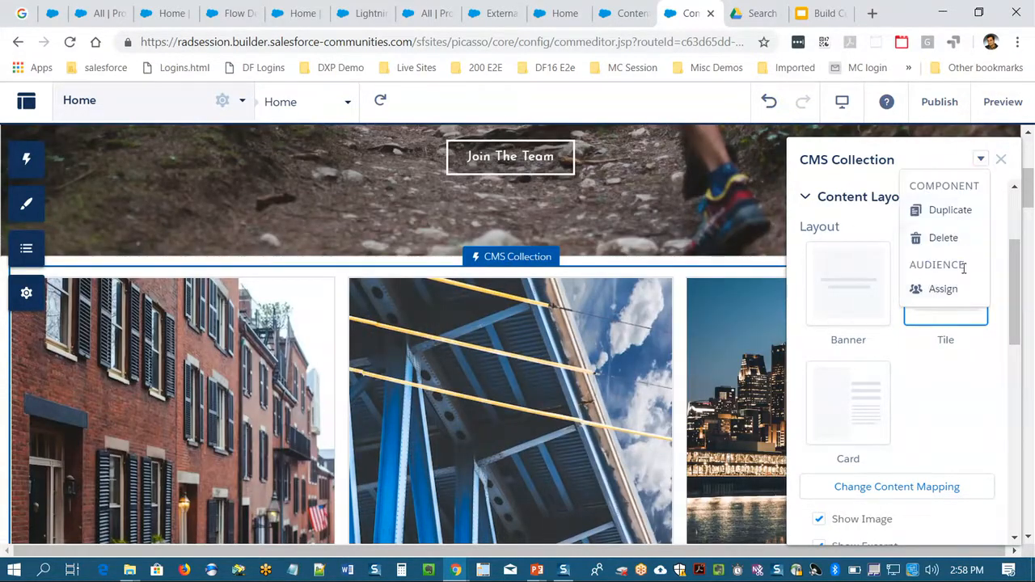
left_click(952, 292)
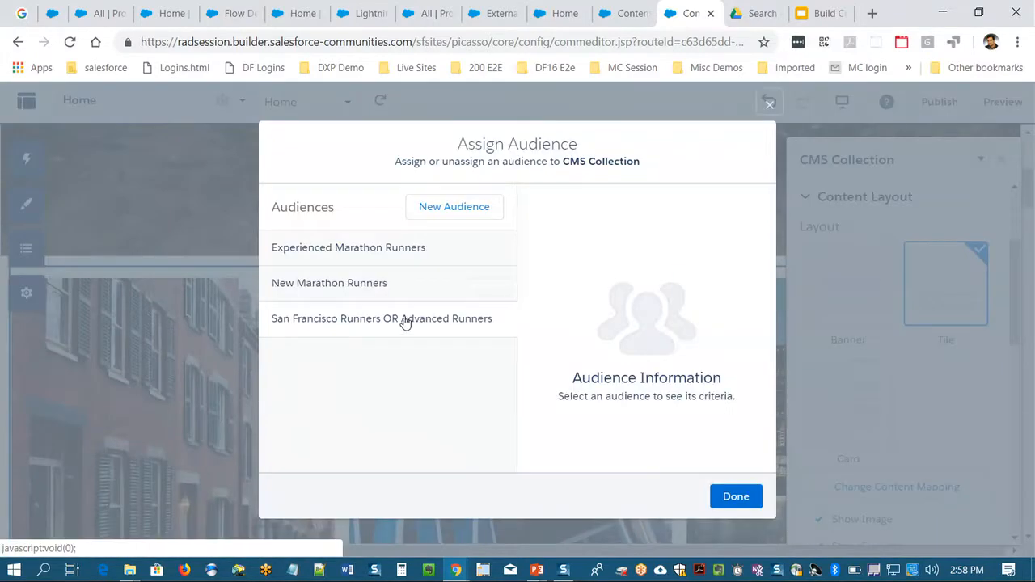
left_click(342, 249)
left_click(708, 207)
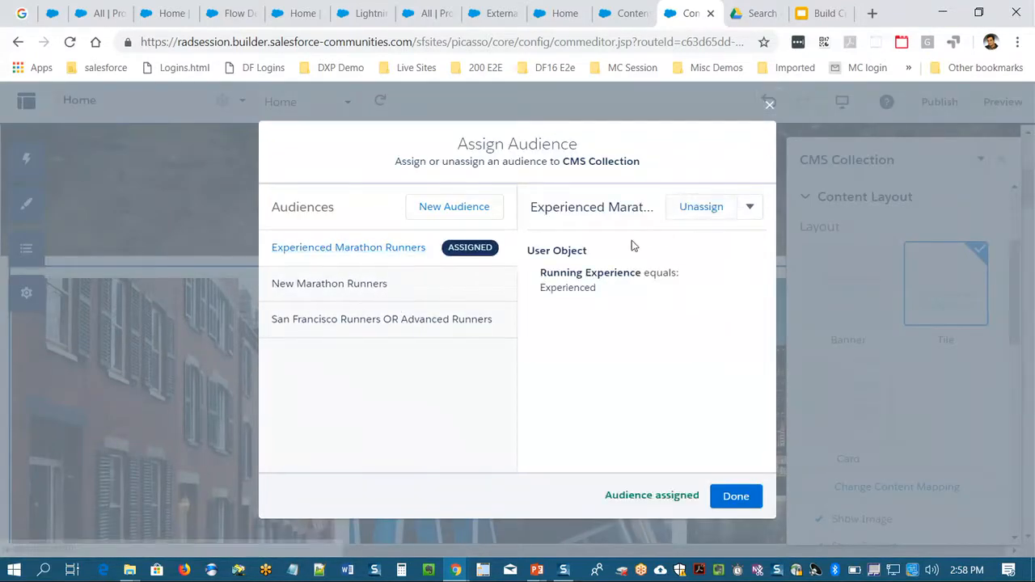
- Examine the profile, location, domain and user object criteria of the Experienced Marathon Runners audience, and close its editor without saving
left_click(753, 212)
left_click(715, 238)
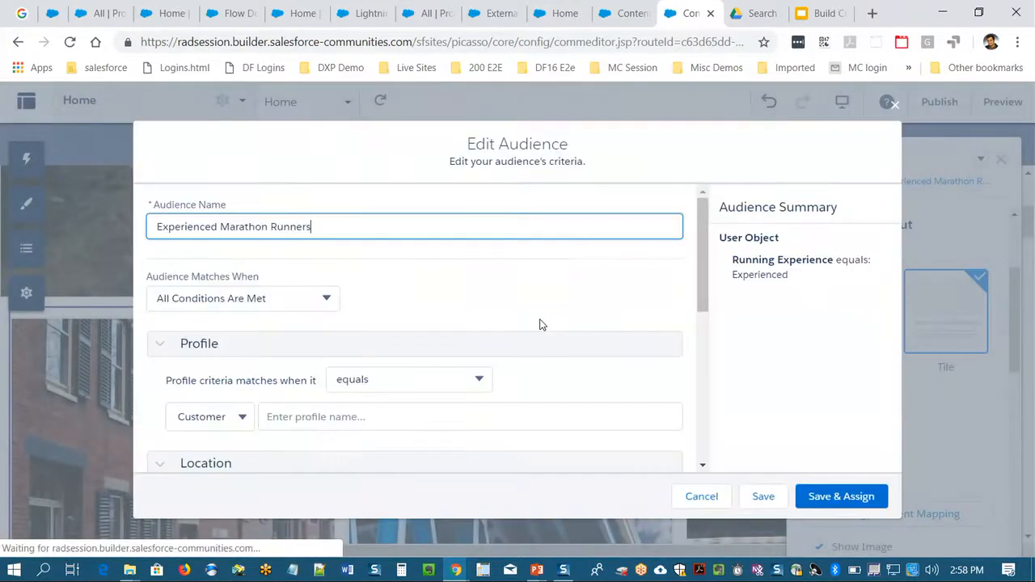
scroll(356, 273, "down", 1)
scroll(356, 272, "up", 1)
scroll(355, 271, "down", 1)
scroll(287, 300, "down", 1)
scroll(284, 297, "up", 1)
scroll(283, 297, "down", 1)
scroll(283, 297, "up", 1)
scroll(282, 294, "down", 3)
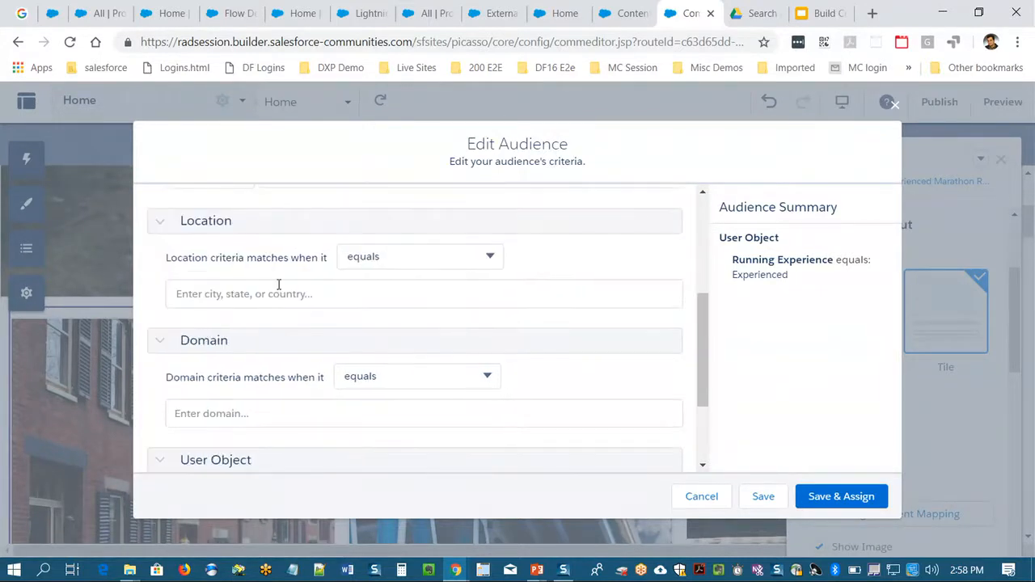
scroll(278, 291, "down", 1)
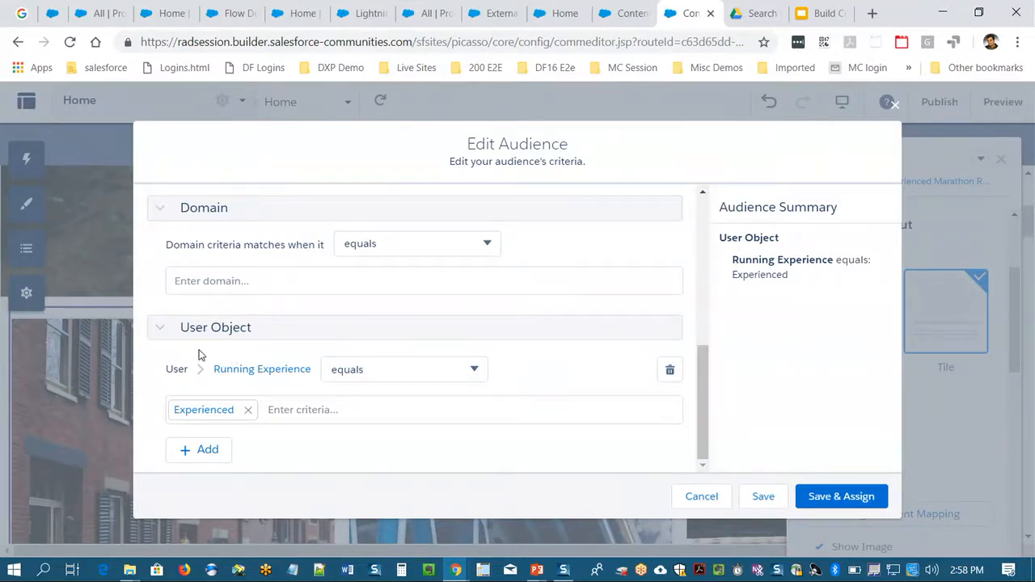
left_click(889, 106)
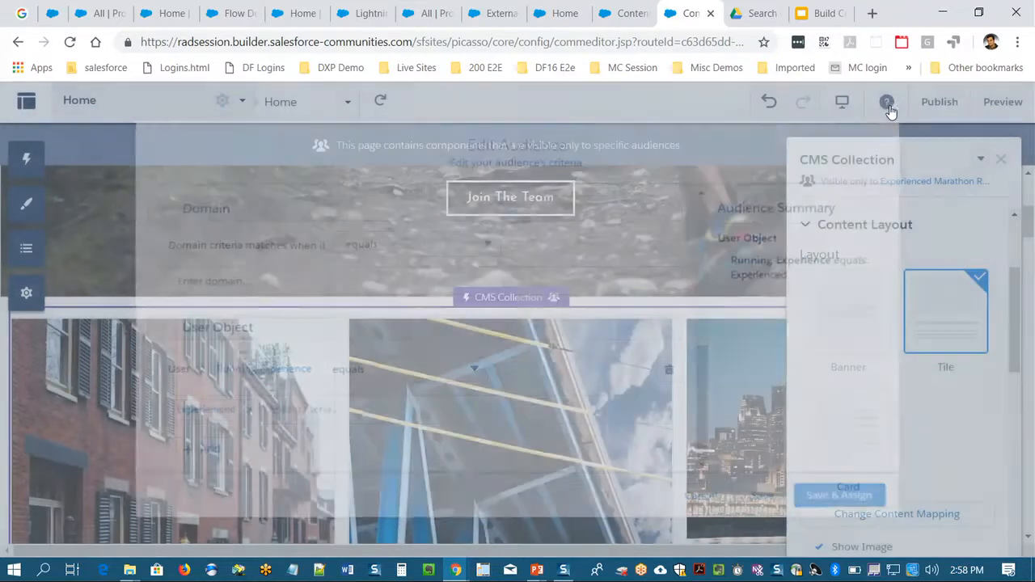
- Close the CMS Collection properties and publish the community changes
left_click(1002, 161)
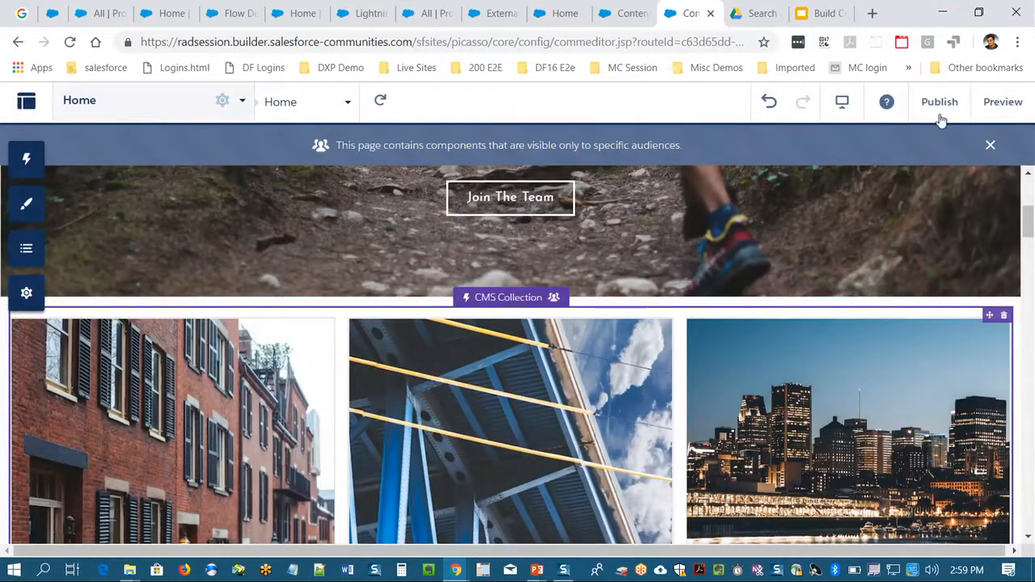
left_click(940, 102)
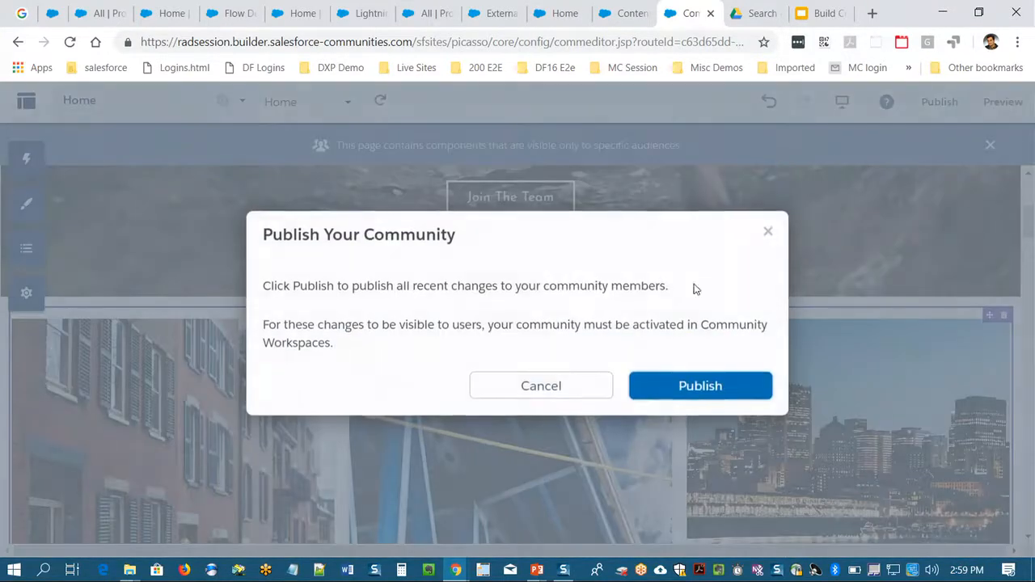
left_click(683, 387)
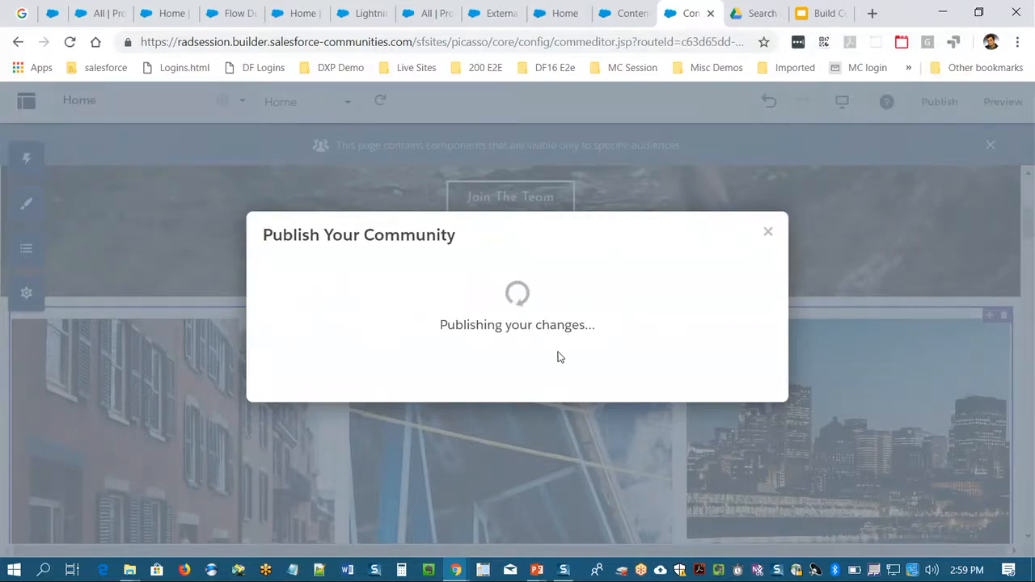
left_click(687, 344)
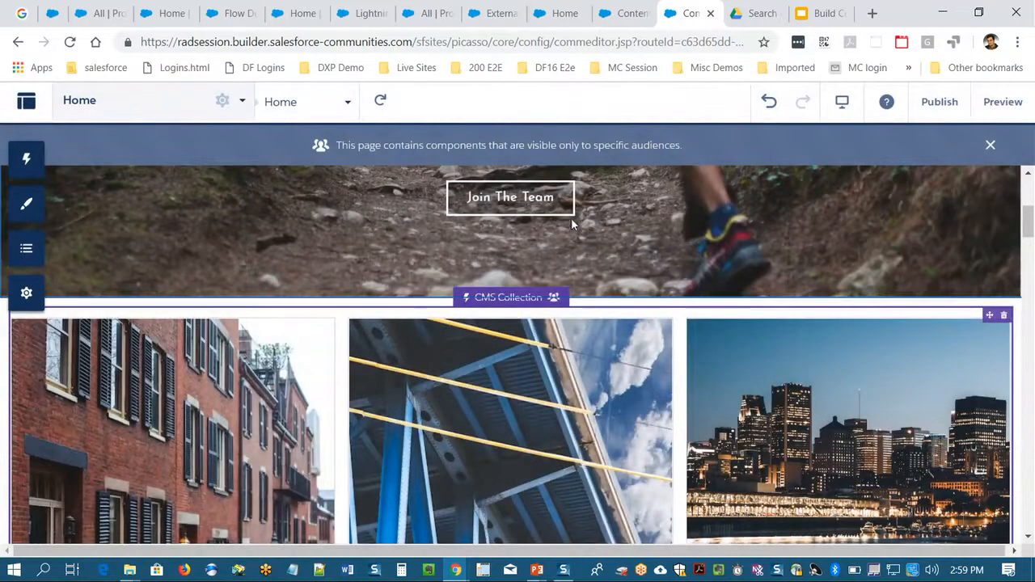
- Switch to the live Rad Sports community and review the race history tiles on its Home page
key("alt+Tab")
key("Tab")
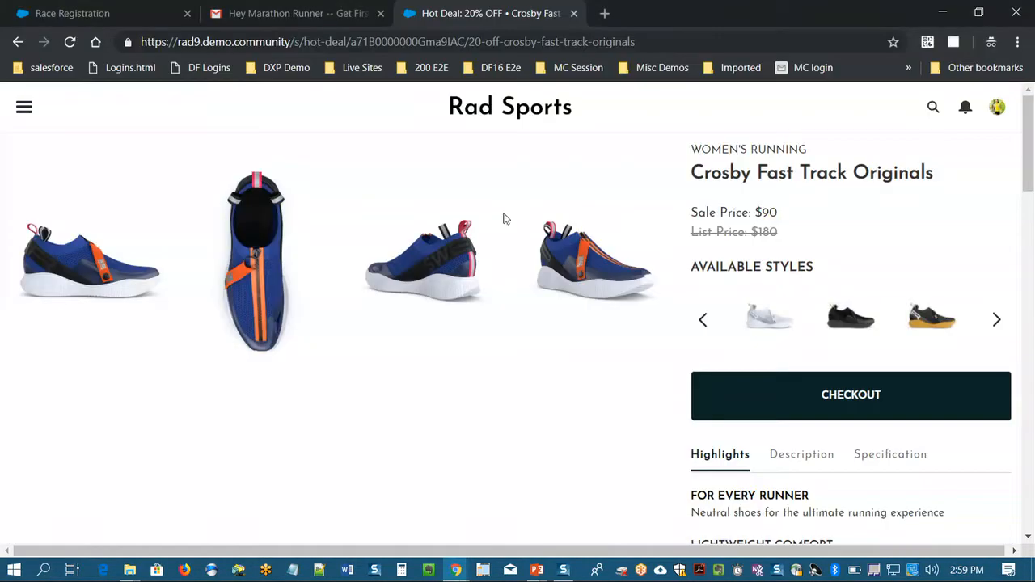
left_click(23, 113)
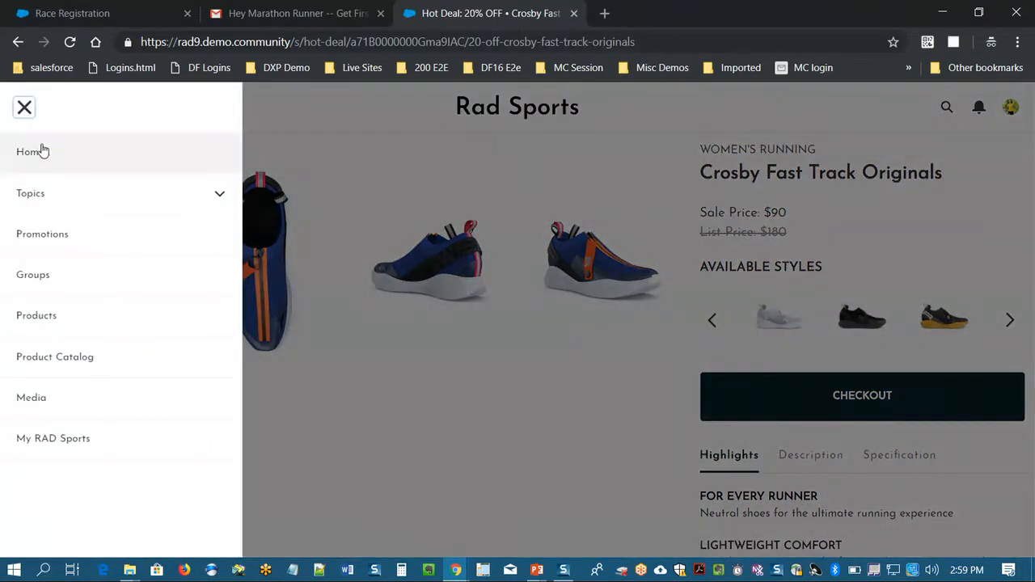
left_click(36, 151)
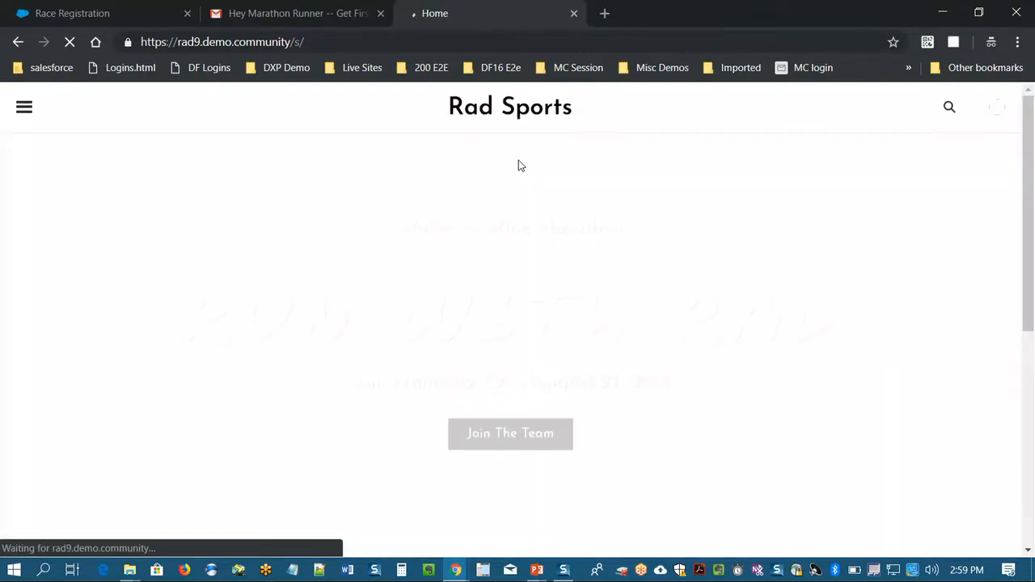
scroll(518, 161, "down", 5)
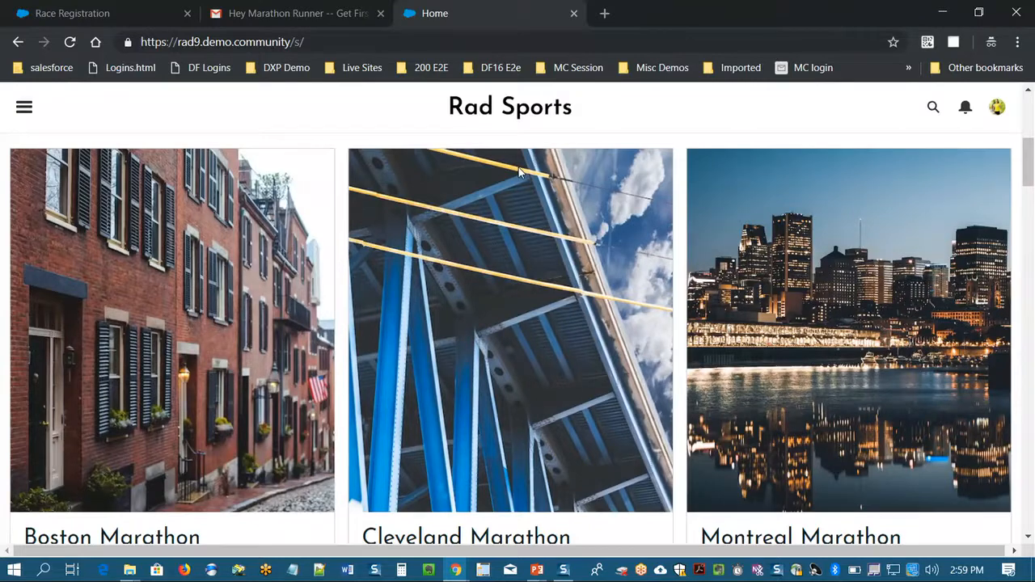
scroll(518, 171, "up", 5)
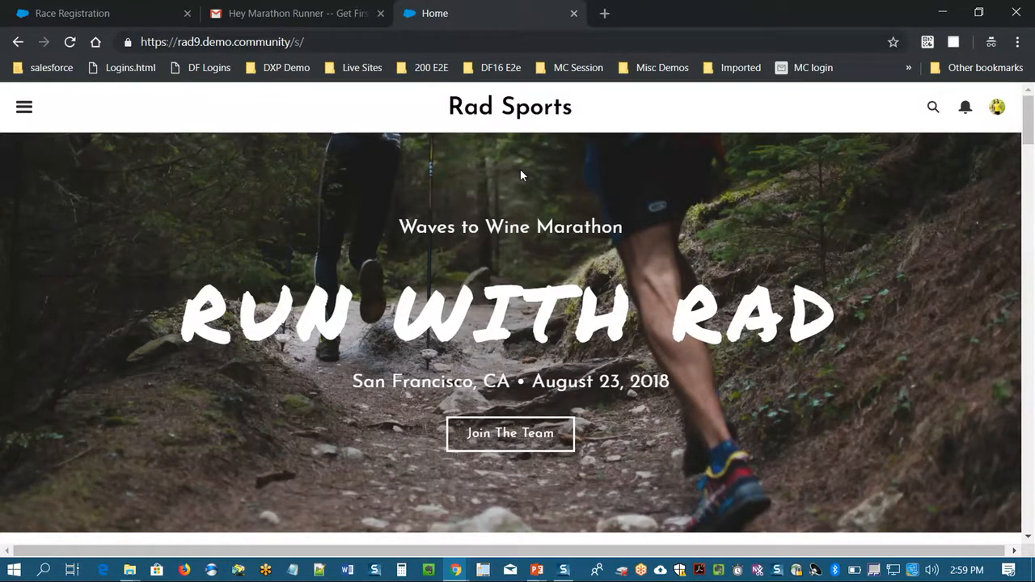
scroll(520, 171, "down", 5)
scroll(522, 181, "up", 5)
- Switch to the Build Custom Digital Experience presentation in PowerPoint and start the slide show from the "Win The Digital Experience Race" slide
left_click(536, 569)
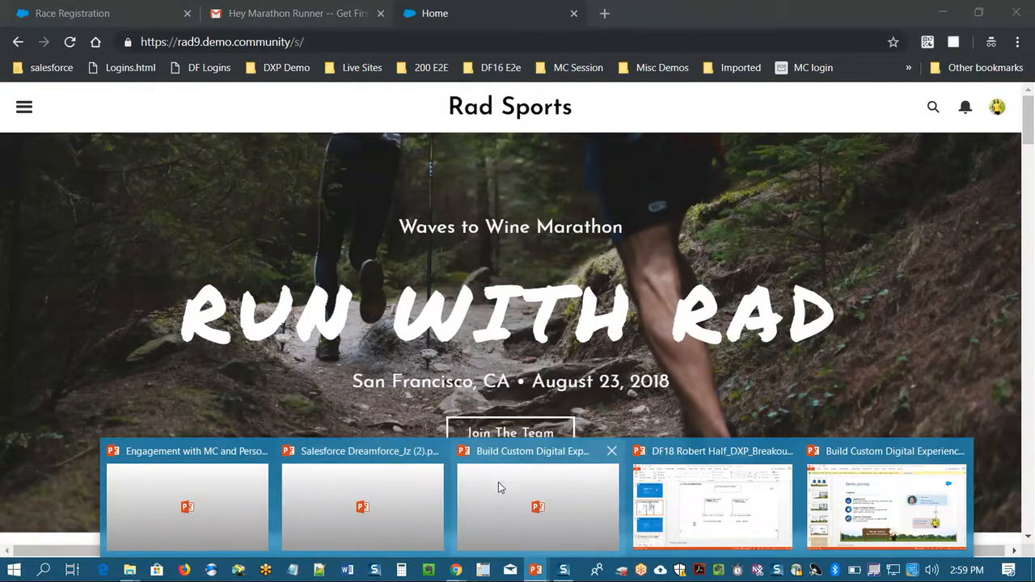
left_click(829, 463)
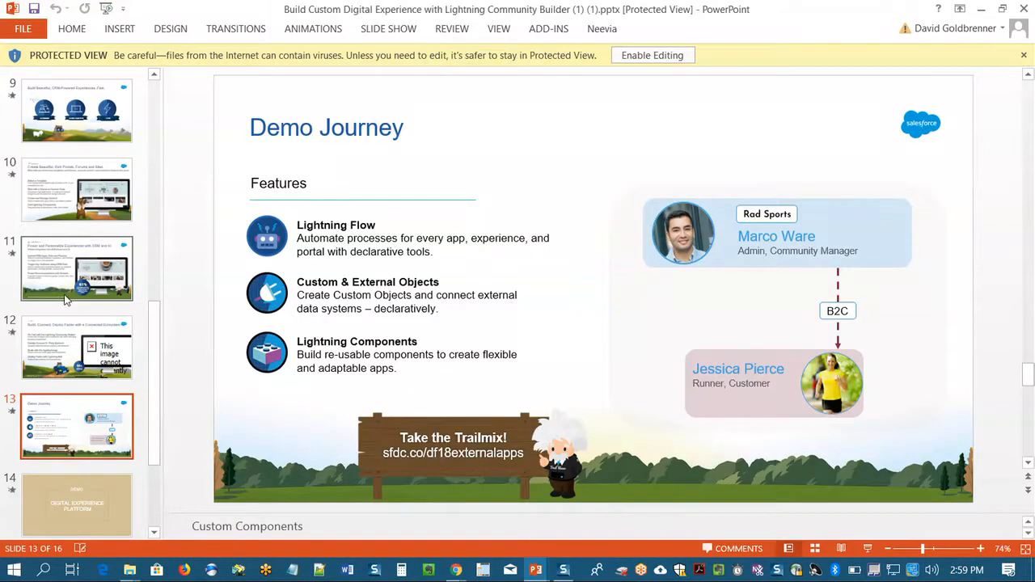
scroll(67, 300, "down", 1)
scroll(74, 468, "down", 1)
left_click(81, 449)
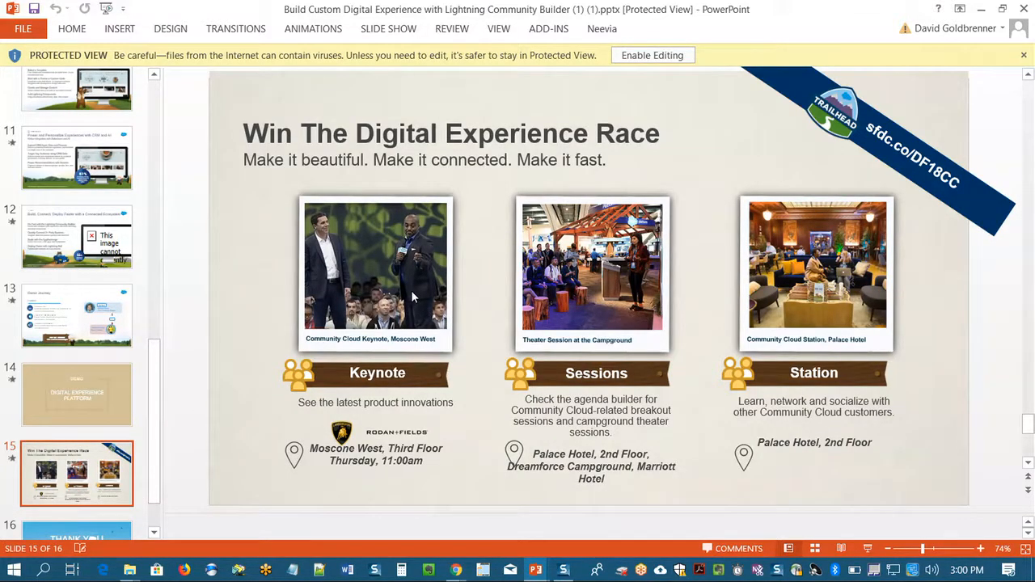
left_click(869, 547)
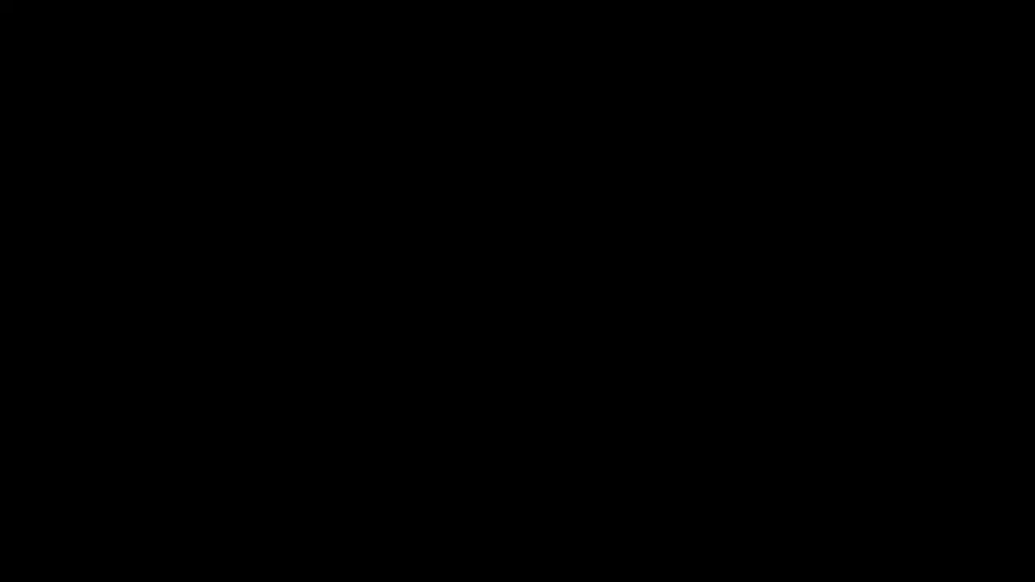